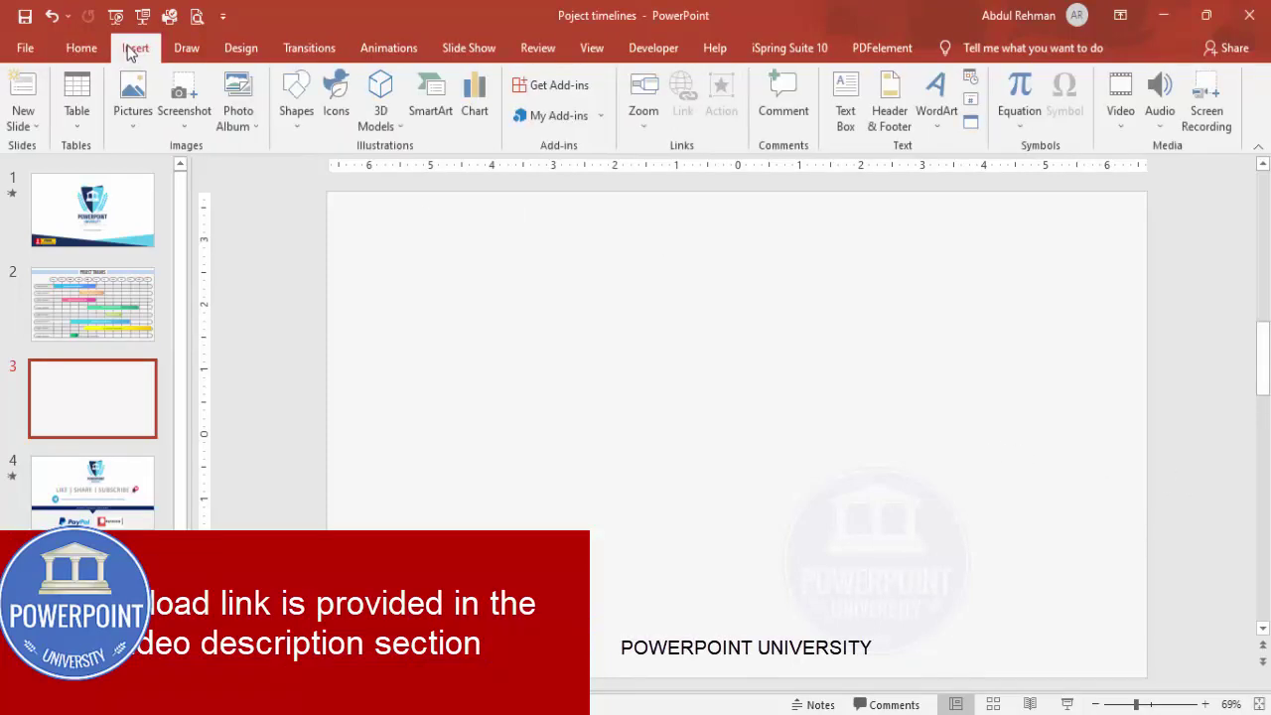
Draw a long rounded-rectangle bar across slide 3 and round its ends fully into a pill
{"action": "left_click", "coordinate": [293, 128]}
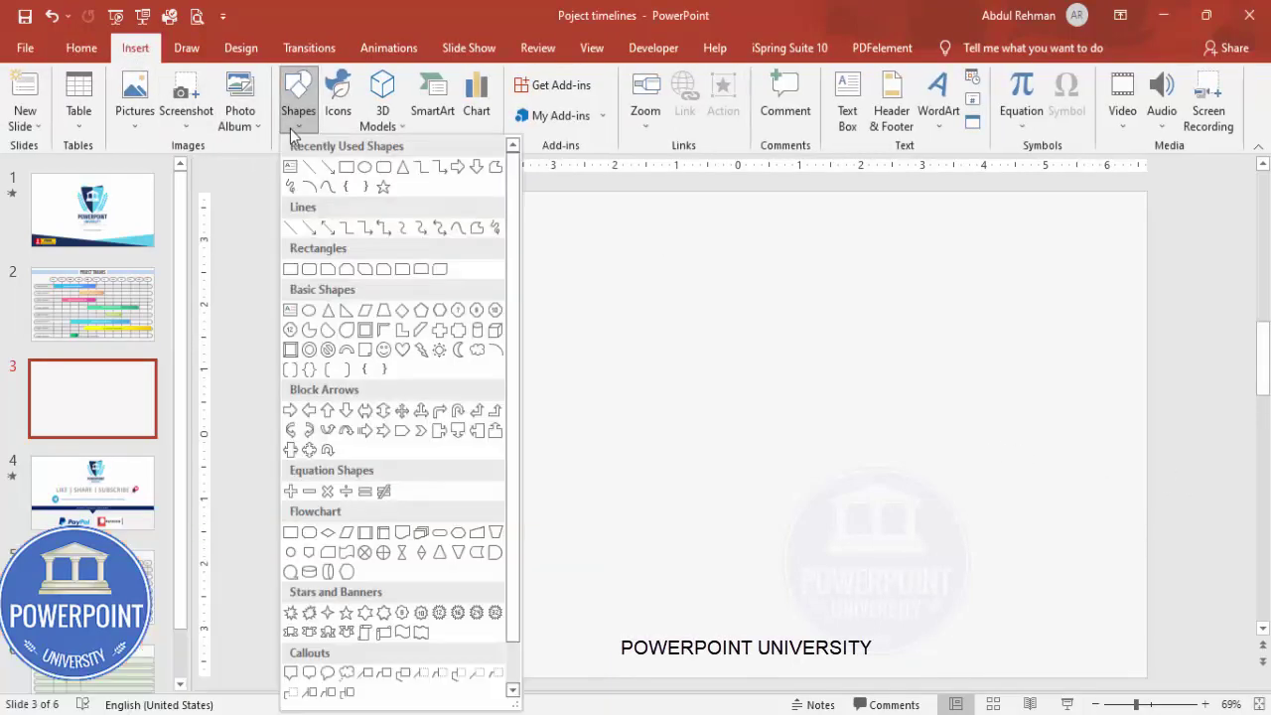
{"action": "left_click", "coordinate": [308, 274]}
{"action": "left_click_drag", "start_coordinate": [349, 287], "coordinate": [1128, 322]}
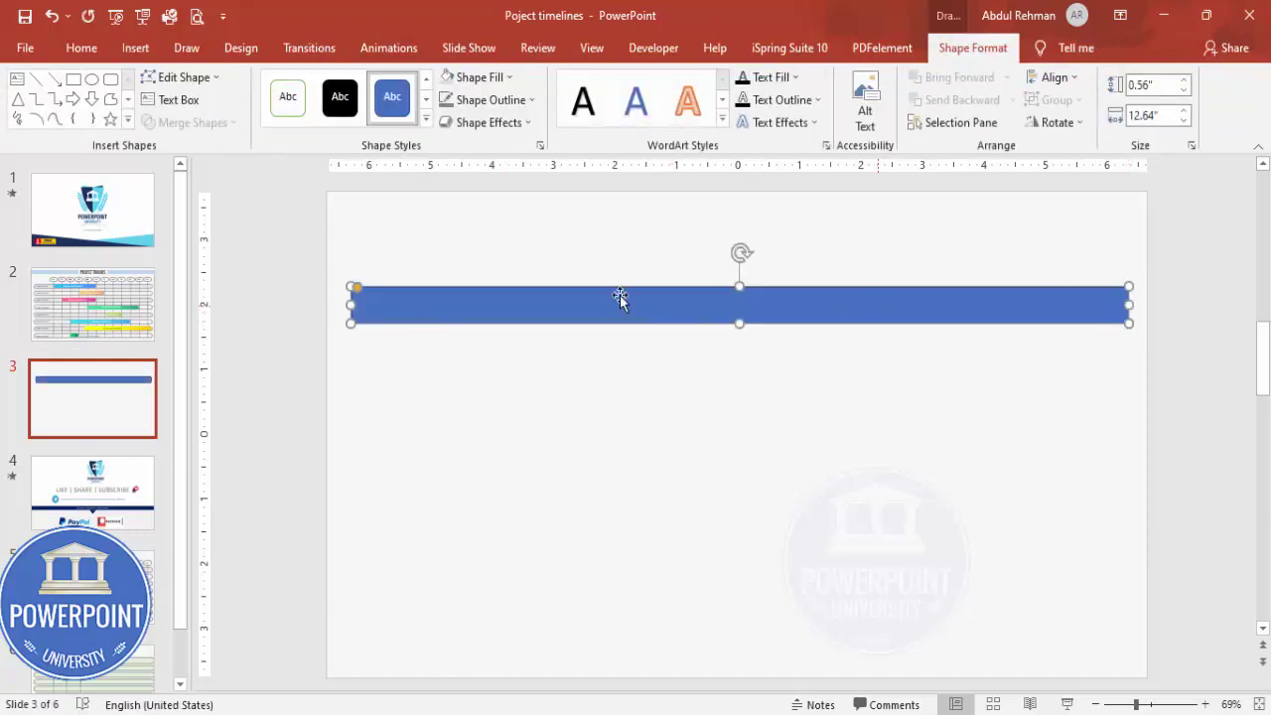
{"action": "left_click_drag", "start_coordinate": [350, 300], "coordinate": [343, 298]}
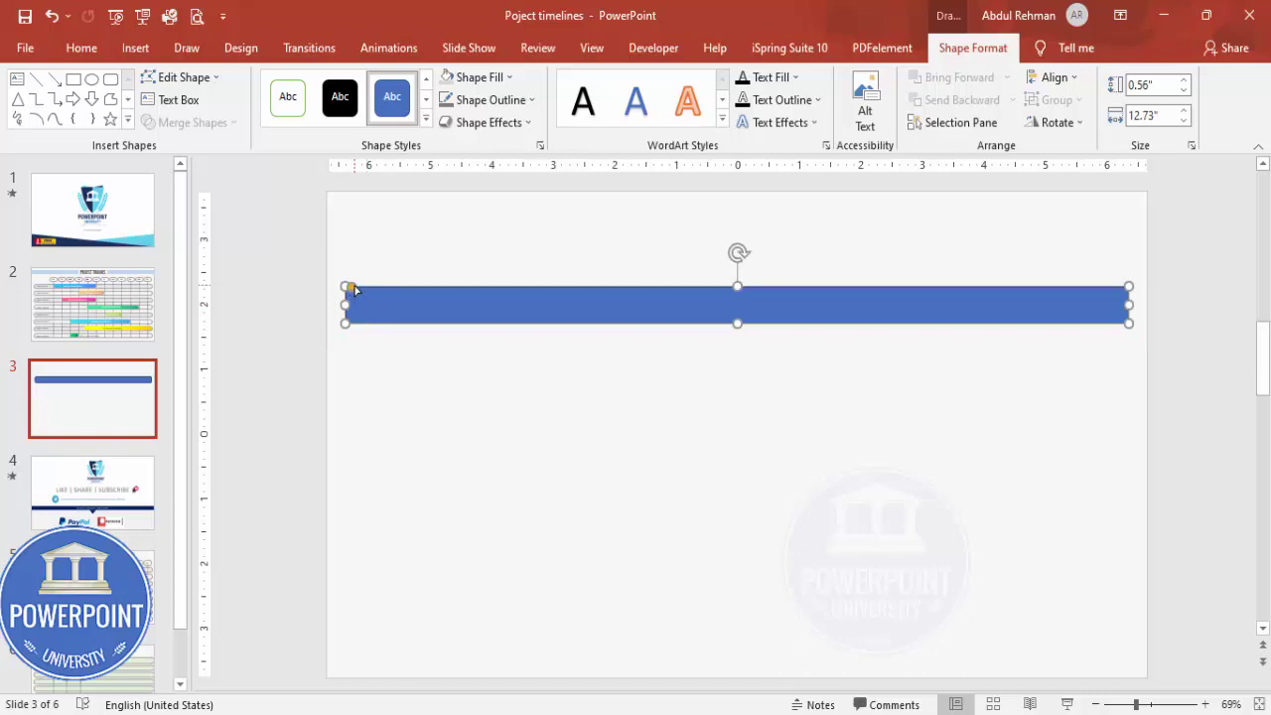
{"action": "left_click_drag", "start_coordinate": [349, 288], "coordinate": [401, 302]}
Set the bar's height to 0.4" and give it an outline colour
{"action": "left_click", "coordinate": [1176, 85]}
{"action": "type", "text": "0.4"}
{"action": "key", "text": "Return"}
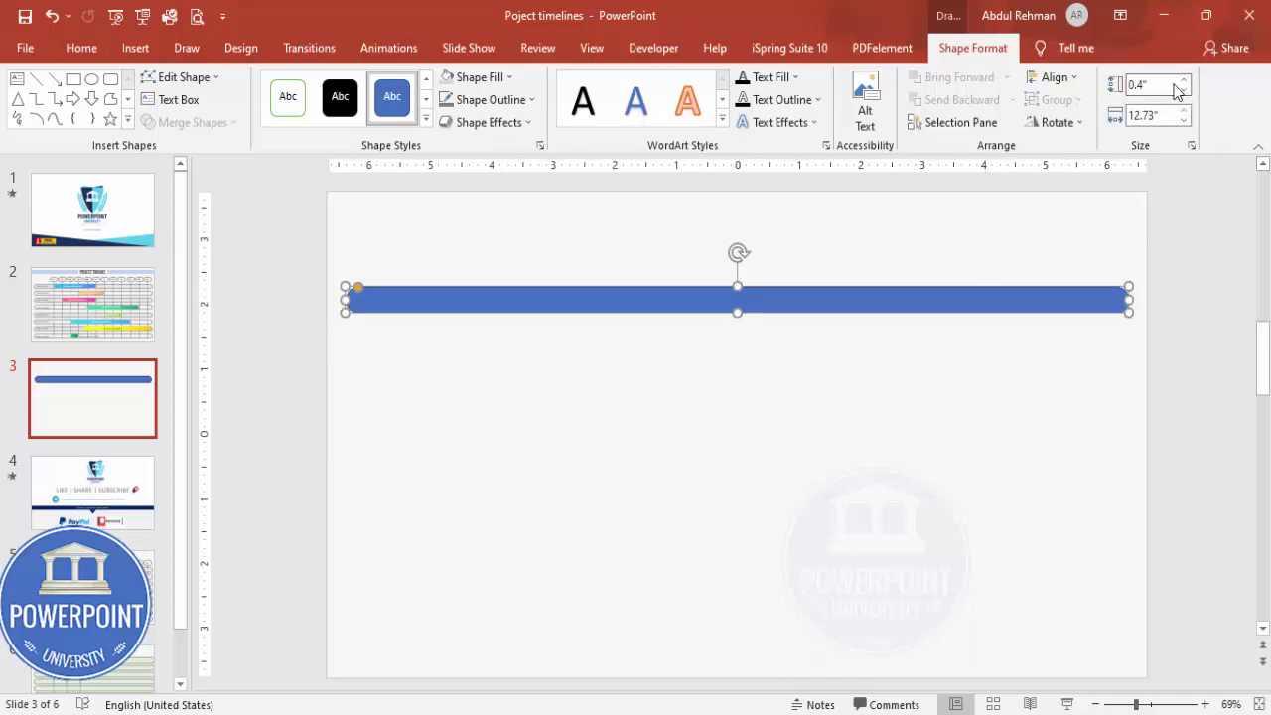
{"action": "left_click", "coordinate": [480, 99]}
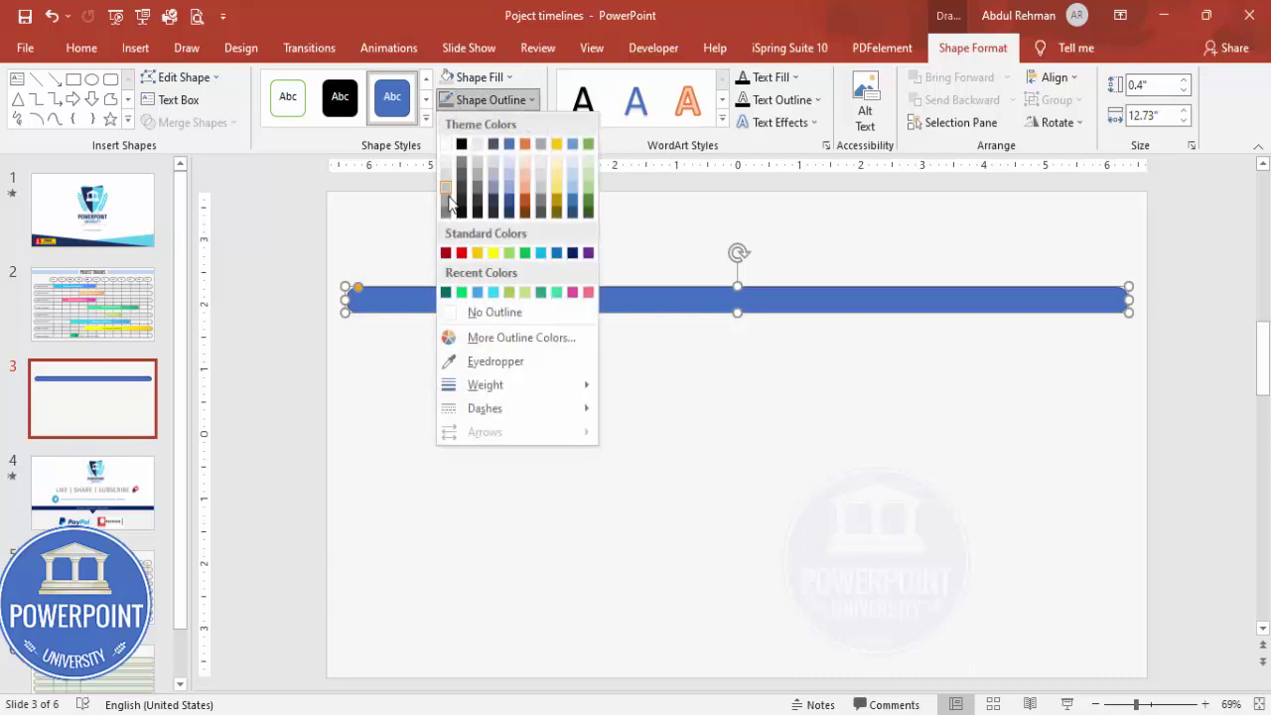
{"action": "left_click", "coordinate": [449, 214]}
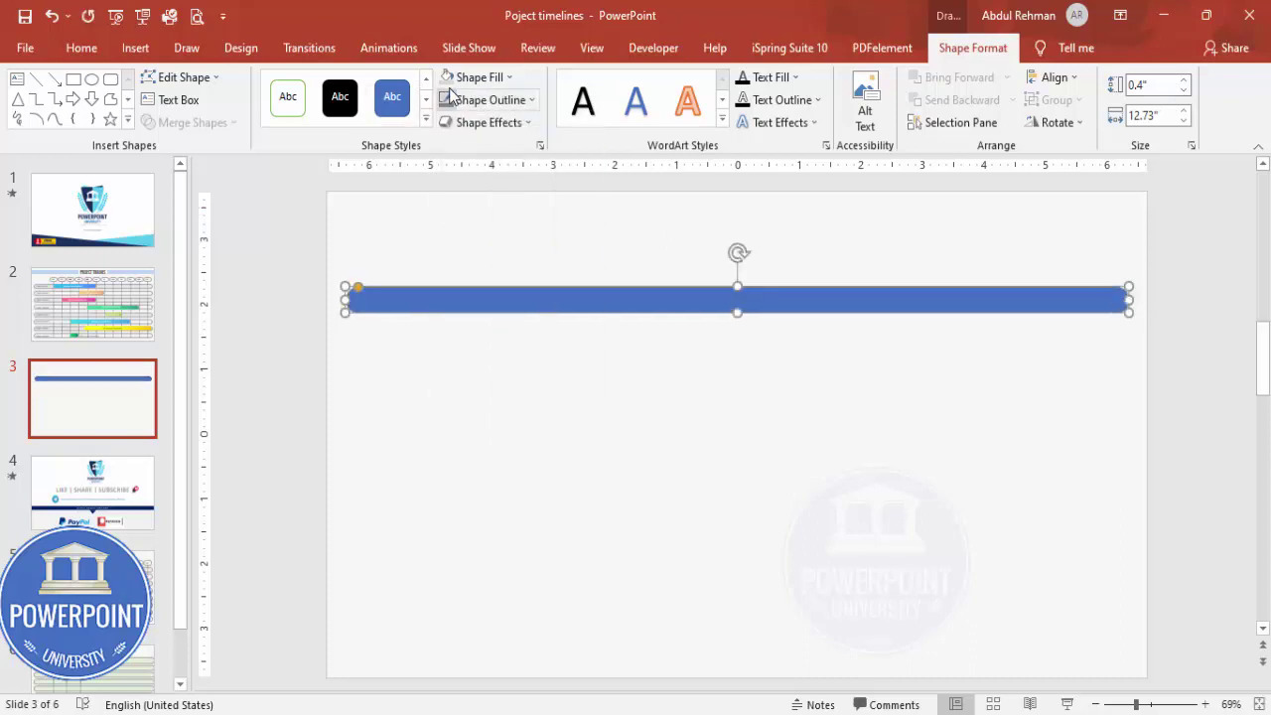
Fill the bar light grey and drag copies downward to stack eight bars
{"action": "left_click", "coordinate": [475, 76]}
{"action": "left_click", "coordinate": [448, 156]}
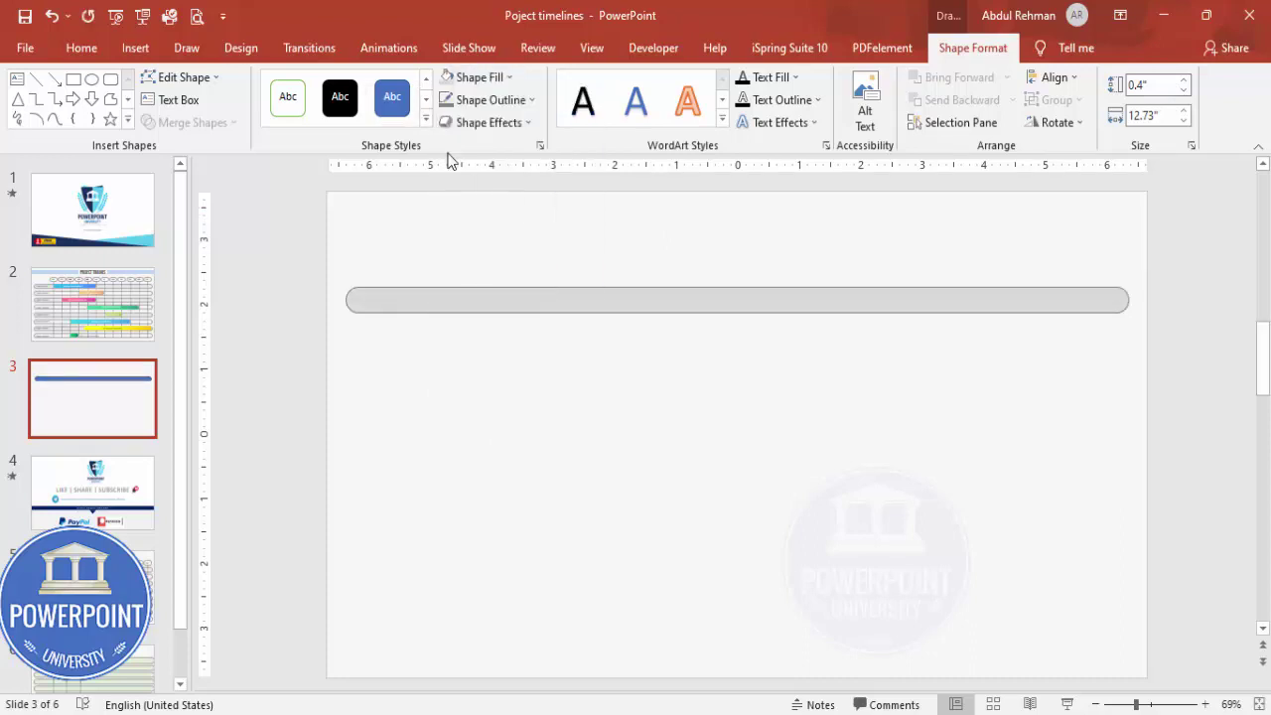
{"action": "left_click_drag", "start_coordinate": [456, 297], "coordinate": [457, 301]}
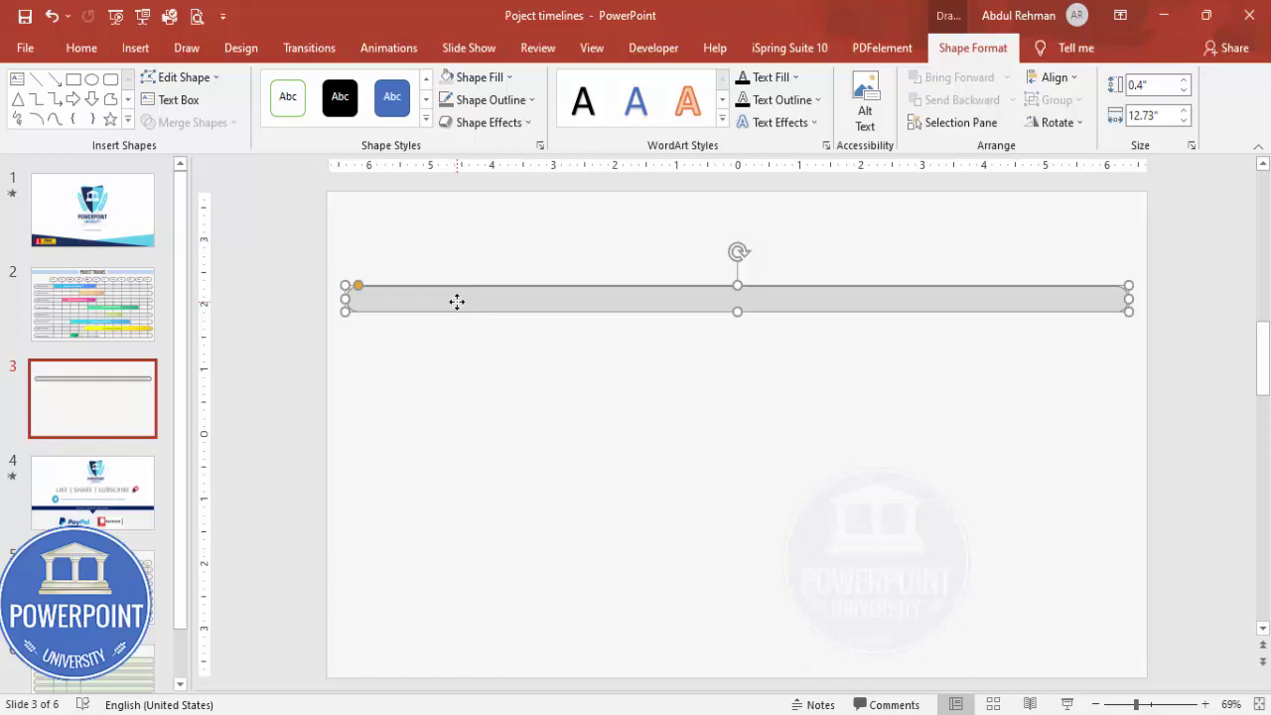
{"action": "left_click_drag", "start_coordinate": [456, 300], "coordinate": [463, 627]}
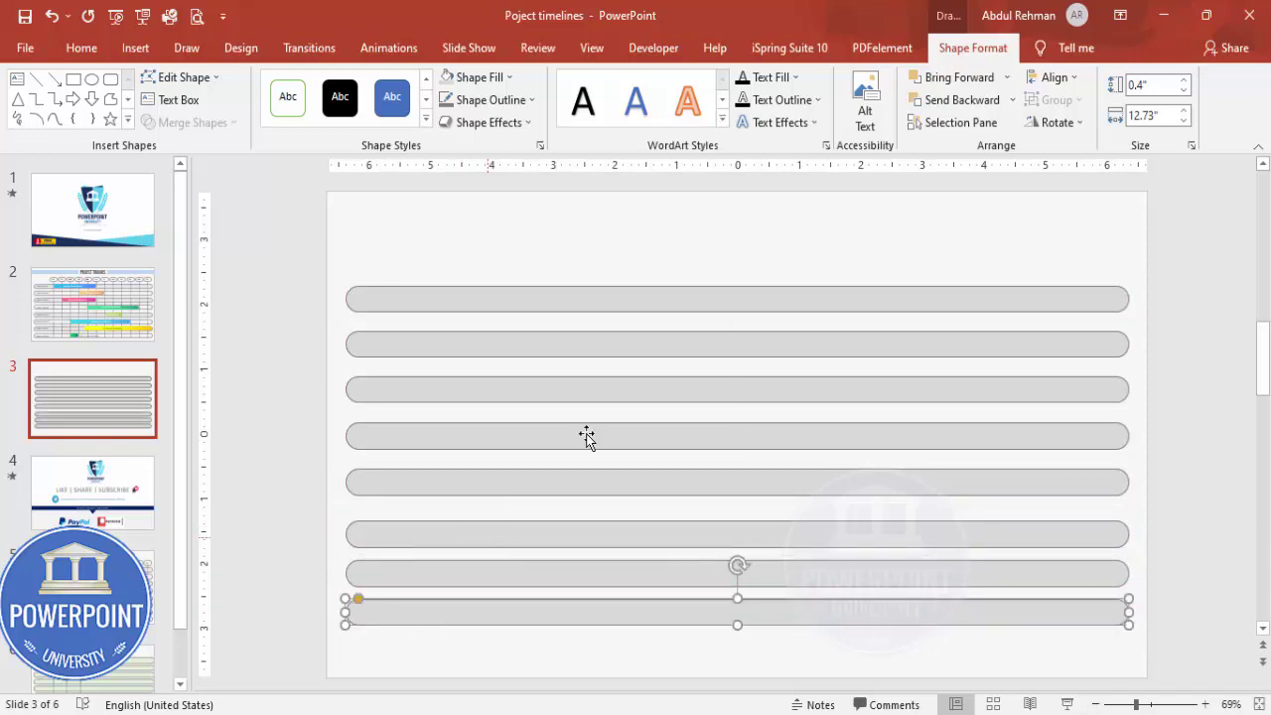
Select all eight bars and distribute them vertically
{"action": "left_click", "coordinate": [1176, 474]}
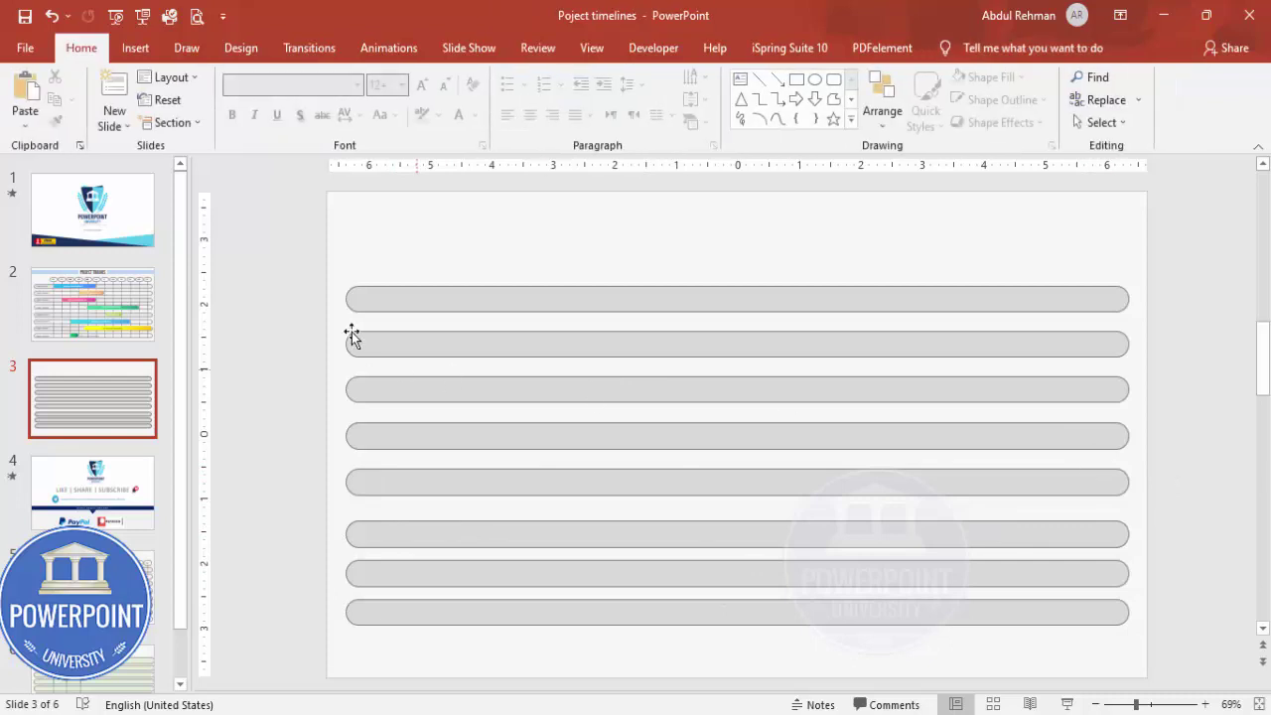
{"action": "left_click_drag", "start_coordinate": [279, 258], "coordinate": [1192, 658]}
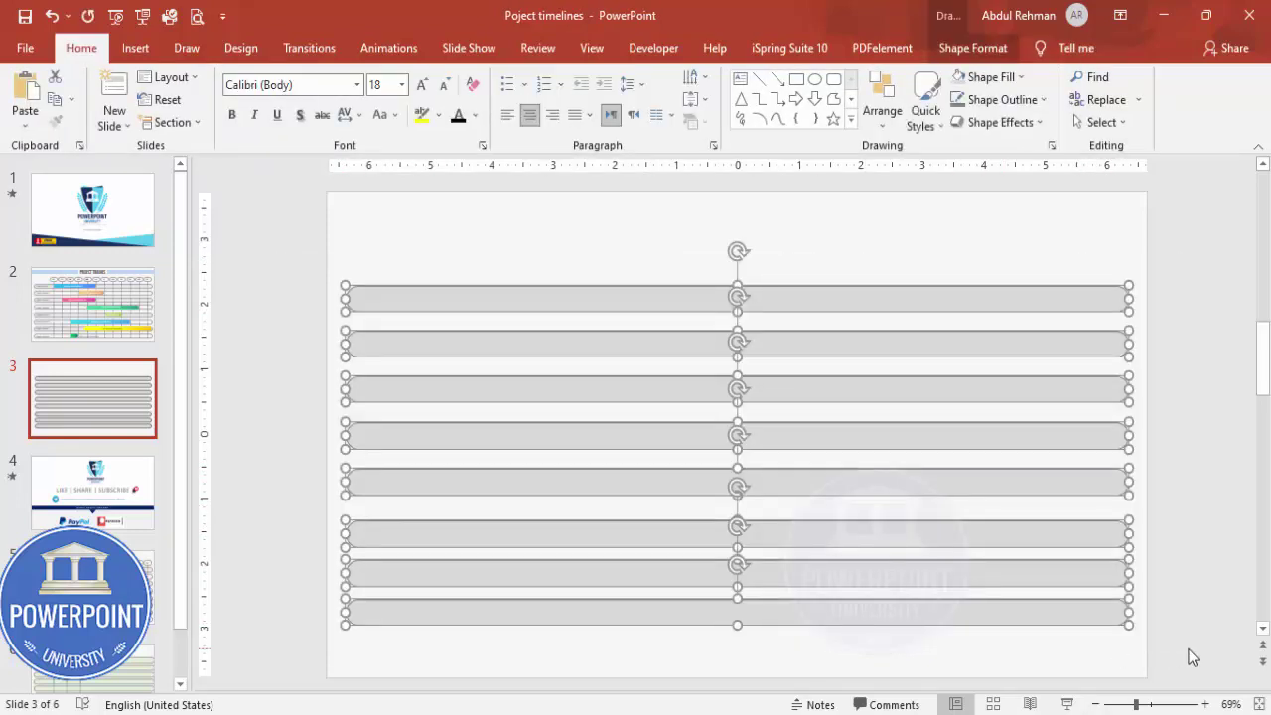
{"action": "left_click", "coordinate": [973, 48]}
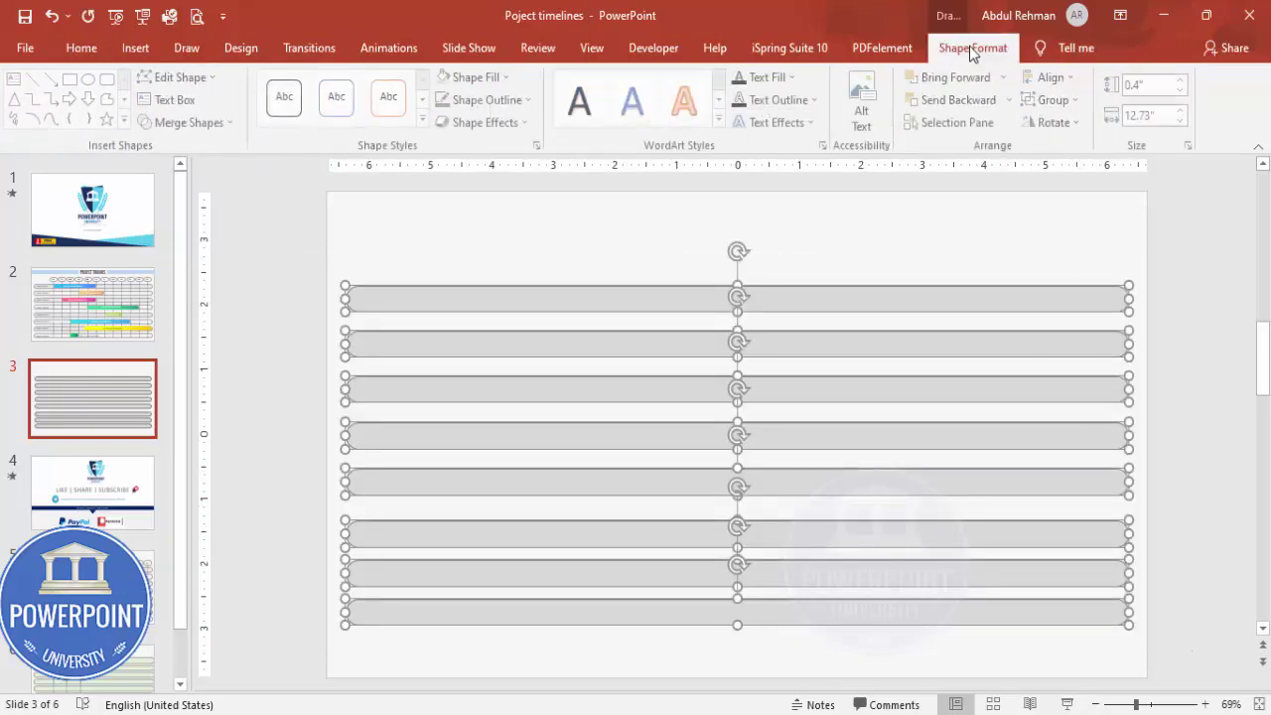
{"action": "left_click", "coordinate": [1055, 77]}
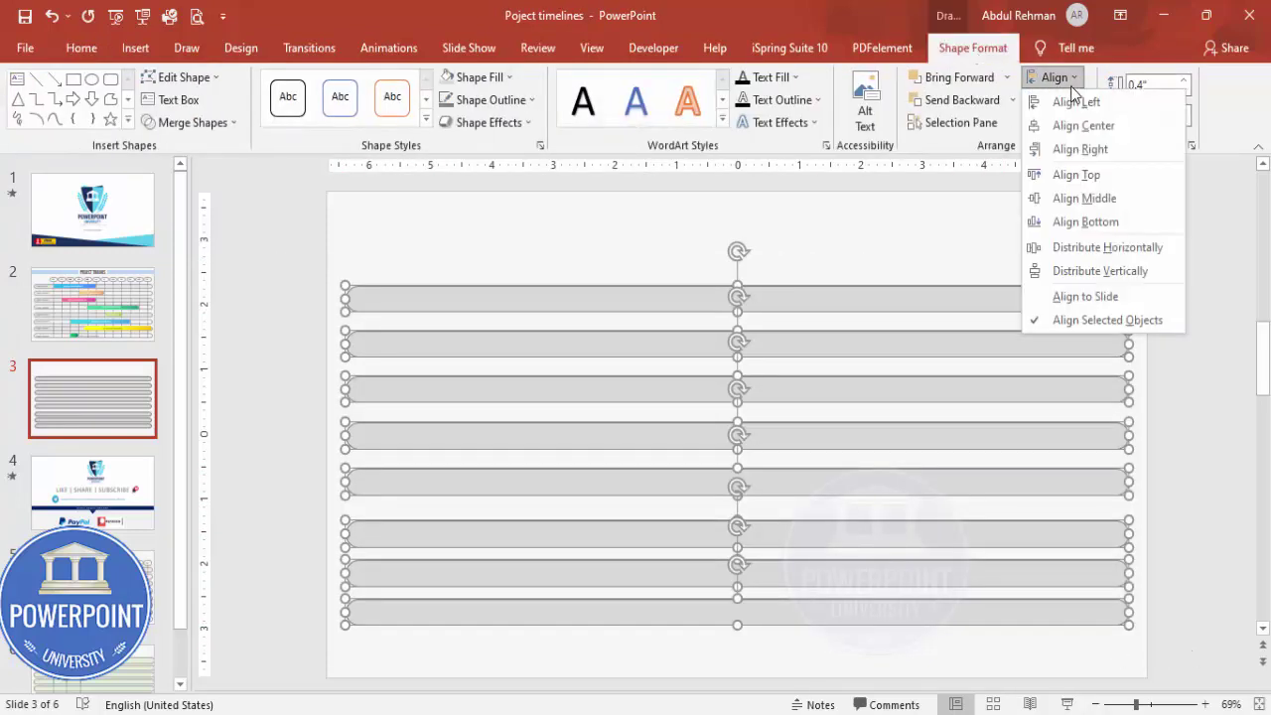
{"action": "left_click", "coordinate": [1088, 275]}
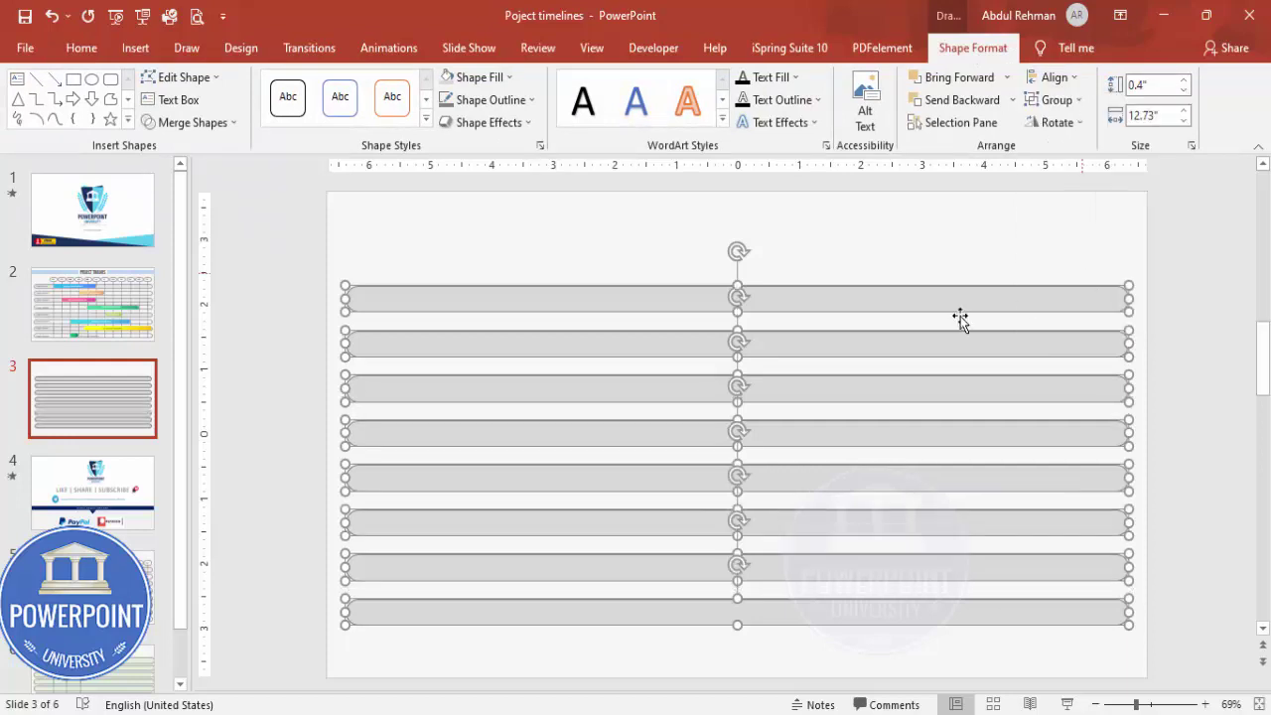
Fill the second, fourth, sixth and eighth bars white
{"action": "left_click", "coordinate": [283, 345]}
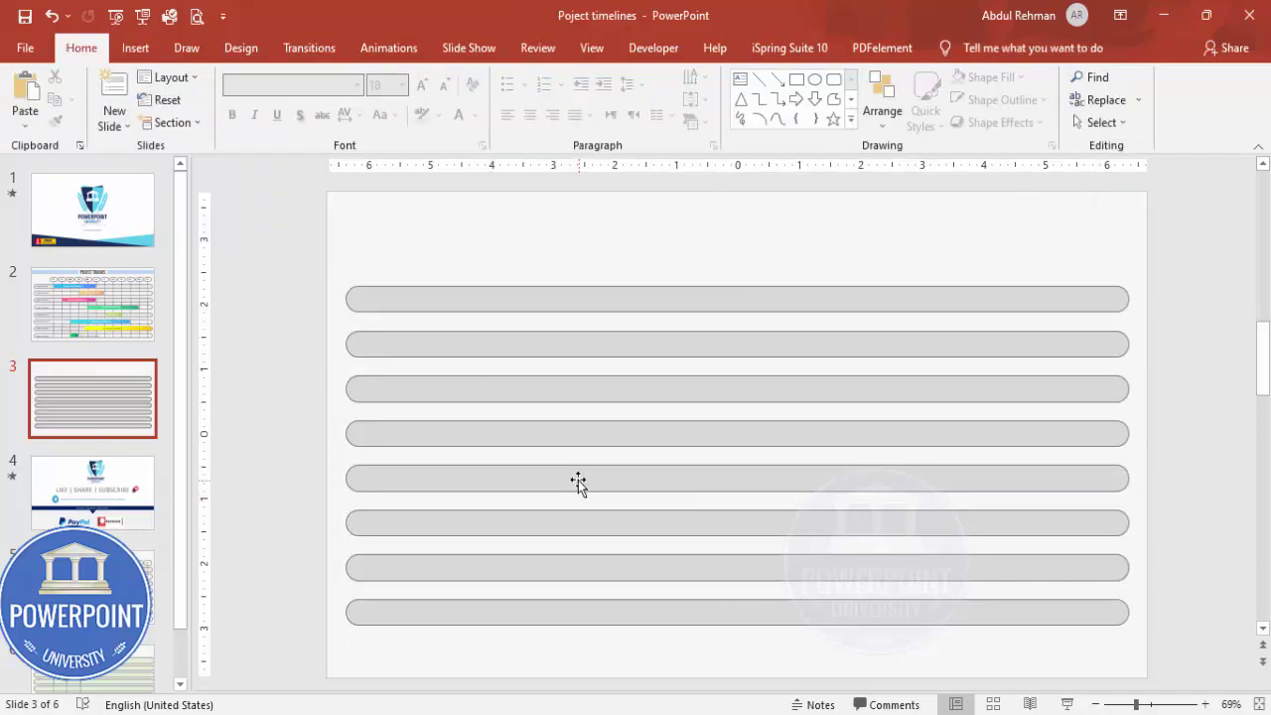
{"action": "left_click", "coordinate": [408, 347]}
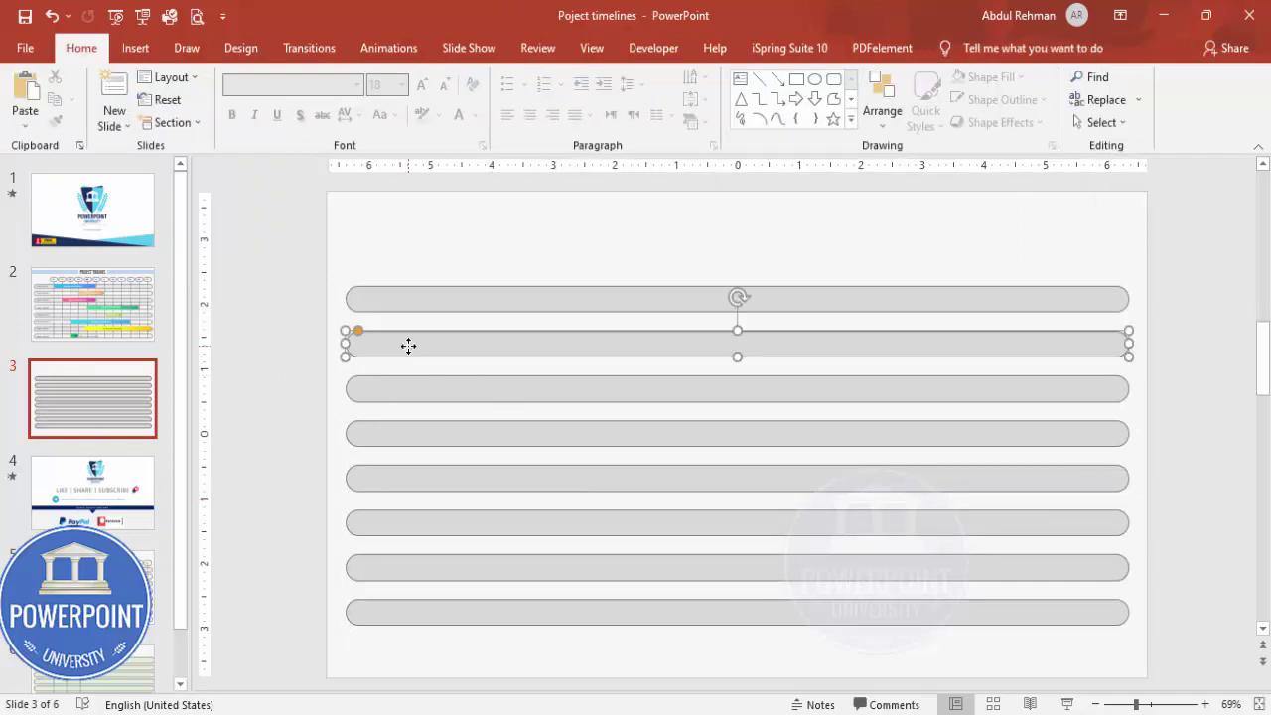
{"action": "left_click", "coordinate": [392, 431], "text": "shift"}
{"action": "left_click", "coordinate": [382, 528], "text": "shift"}
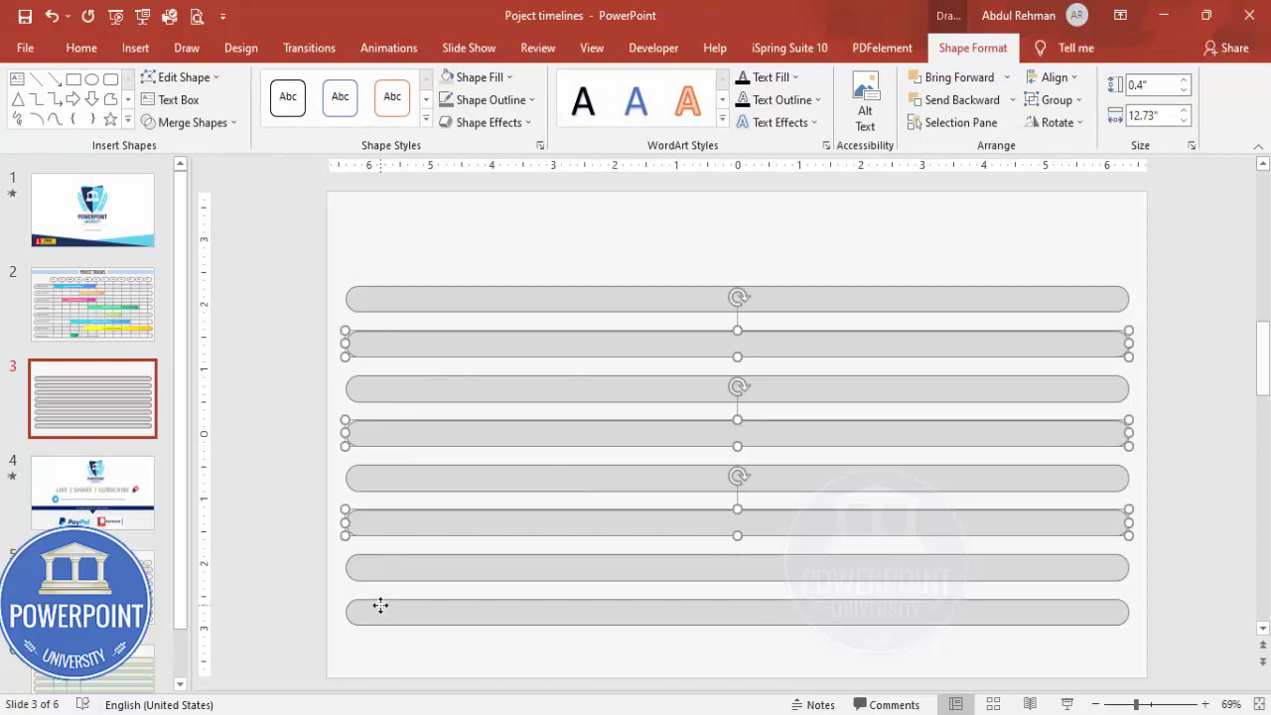
{"action": "left_click", "coordinate": [381, 605], "text": "shift"}
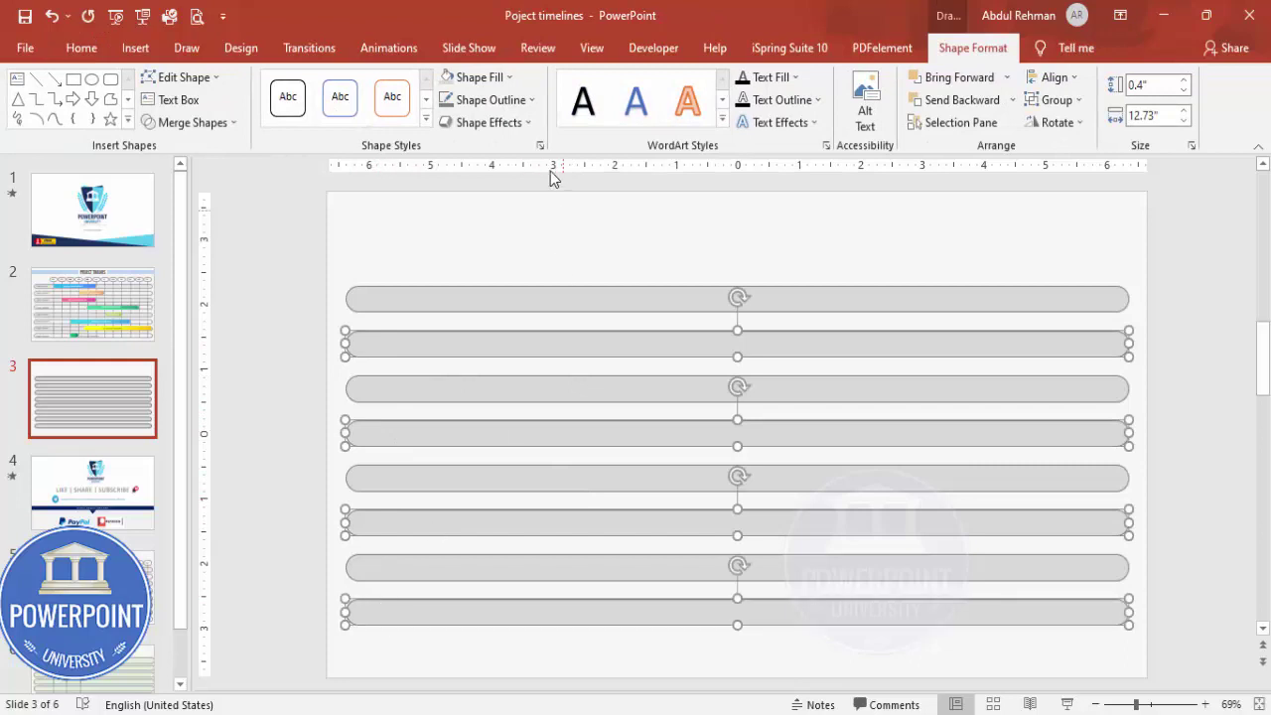
{"action": "left_click", "coordinate": [475, 77]}
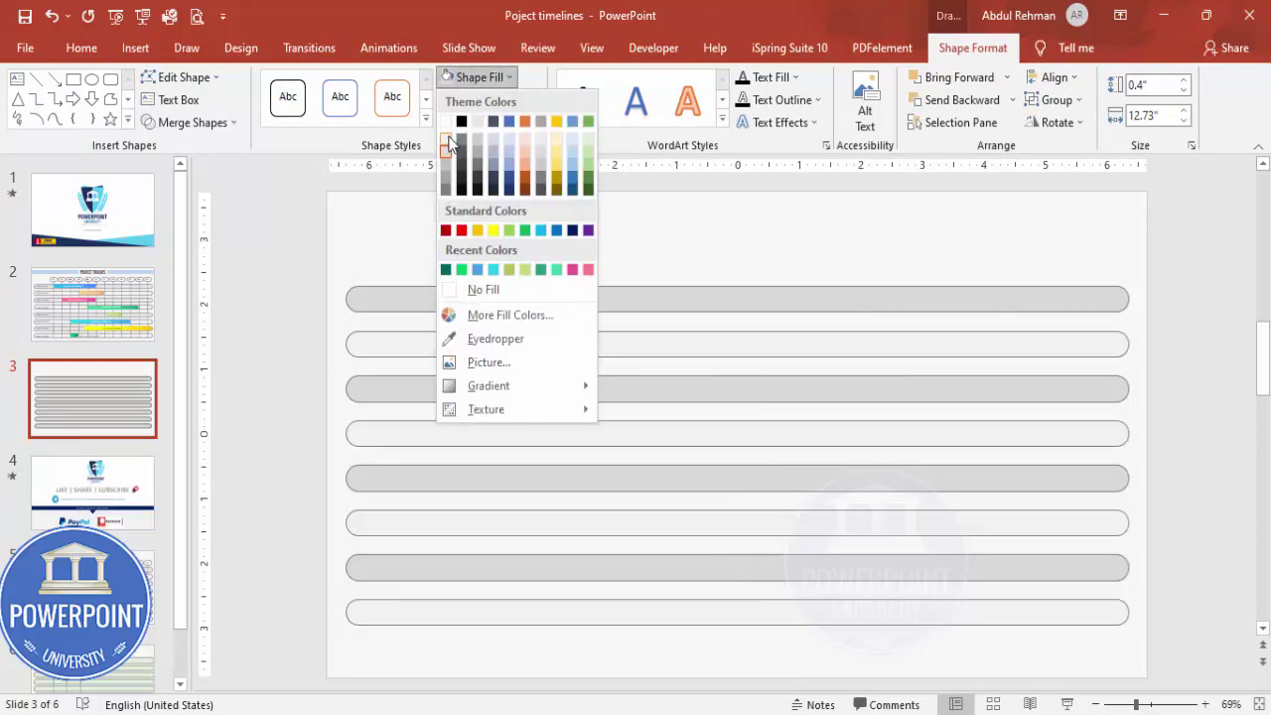
{"action": "left_click", "coordinate": [449, 144]}
{"action": "left_click", "coordinate": [447, 270]}
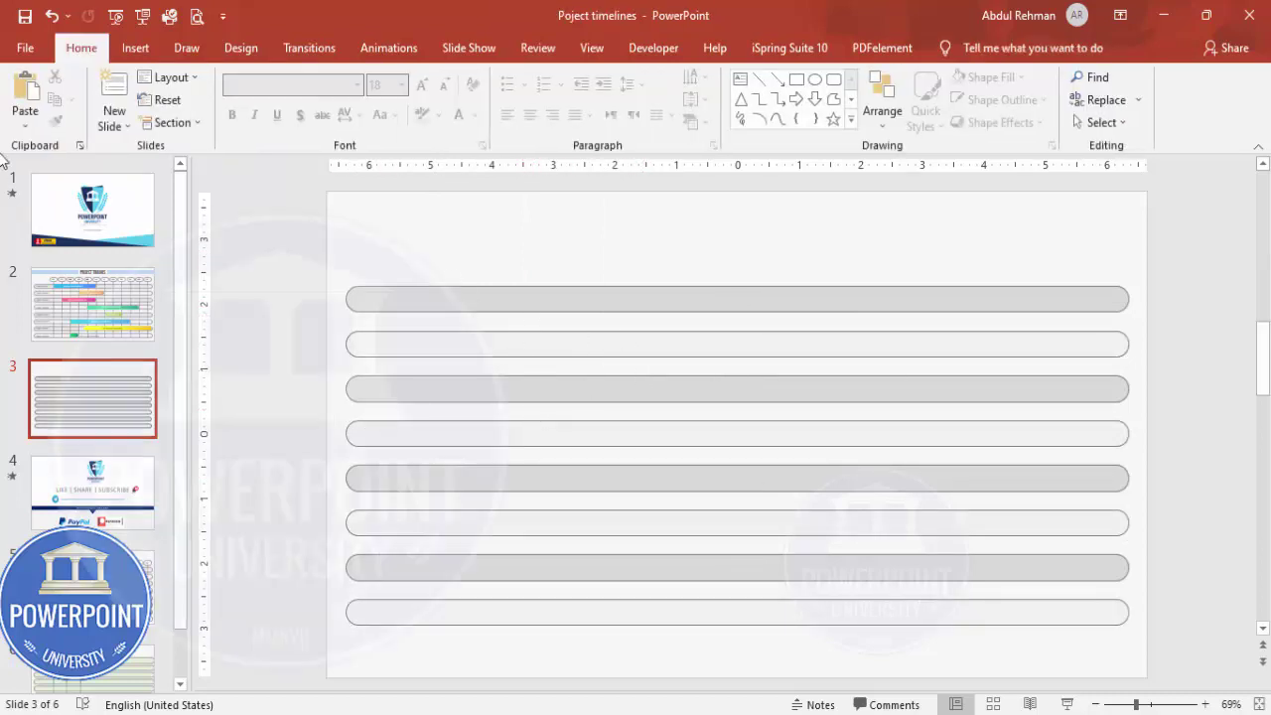
Draw a vertical straight line down through all eight bars near their left end
{"action": "left_click", "coordinate": [134, 48]}
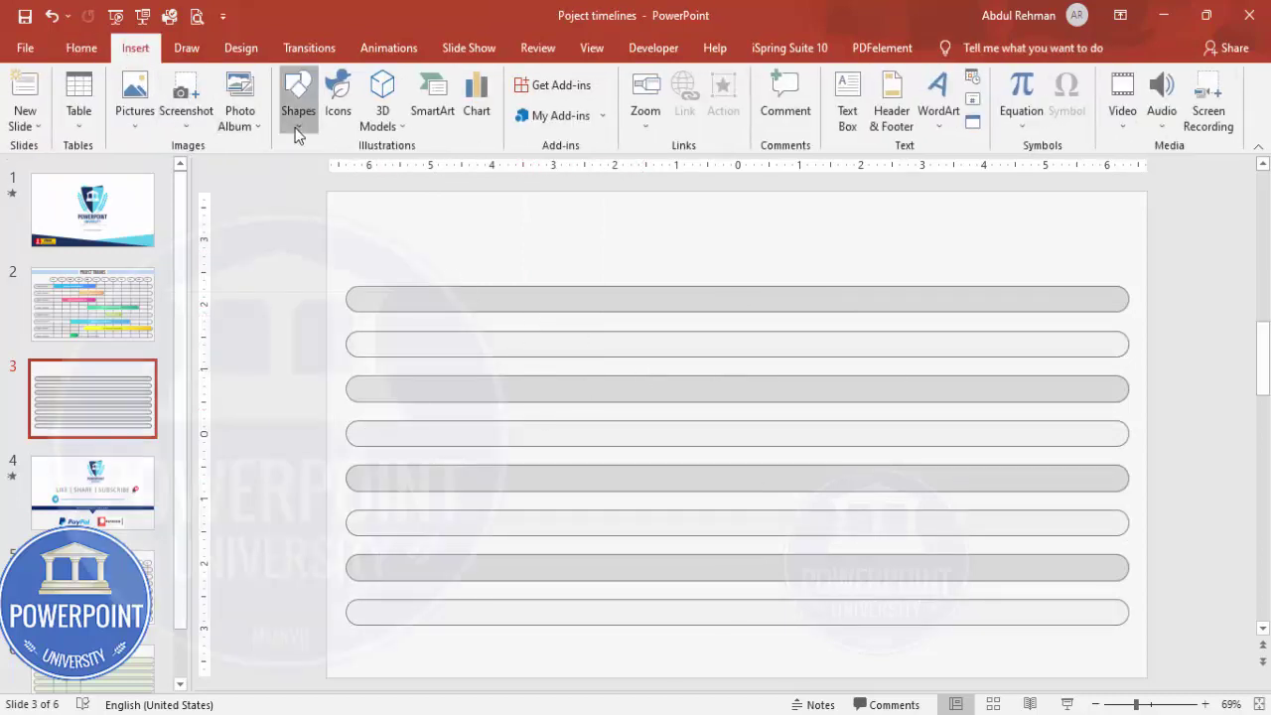
{"action": "left_click", "coordinate": [297, 119]}
{"action": "left_click", "coordinate": [291, 228]}
{"action": "left_click_drag", "start_coordinate": [477, 267], "coordinate": [476, 625]}
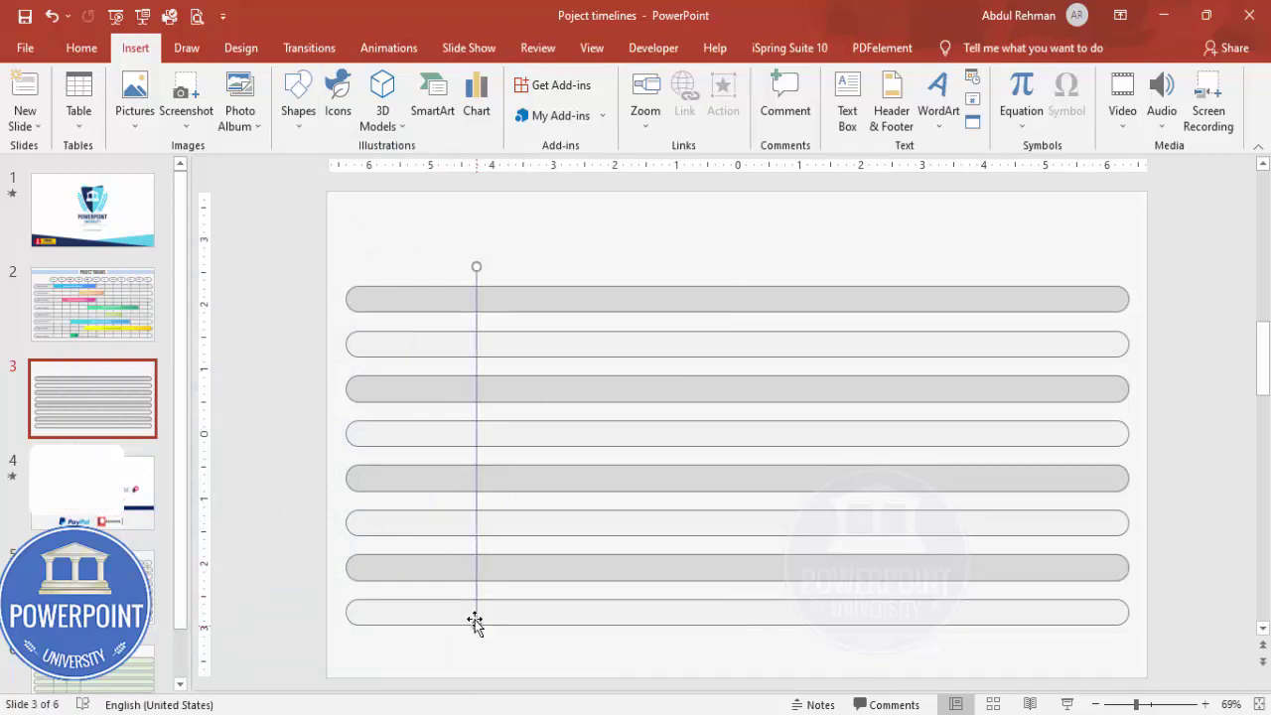
Make the vertical line grey with a dashed outline style
{"action": "left_click", "coordinate": [491, 94]}
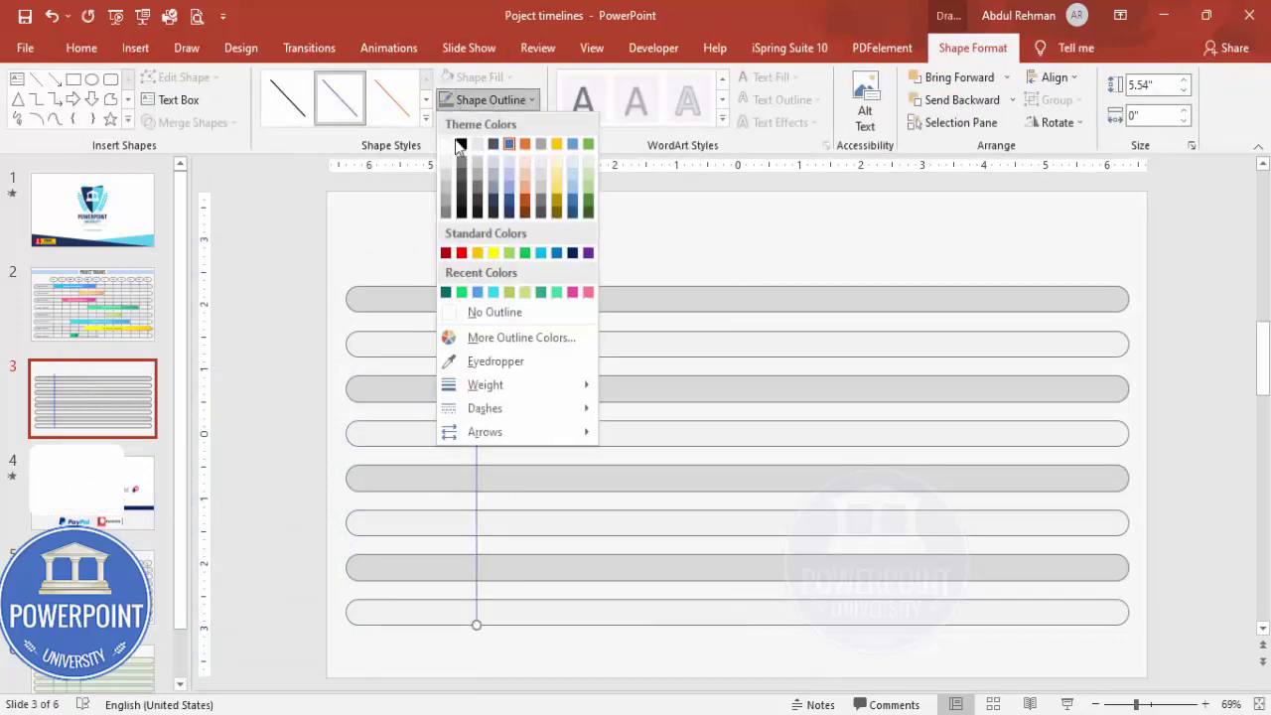
{"action": "left_click", "coordinate": [445, 212]}
{"action": "left_click", "coordinate": [497, 103]}
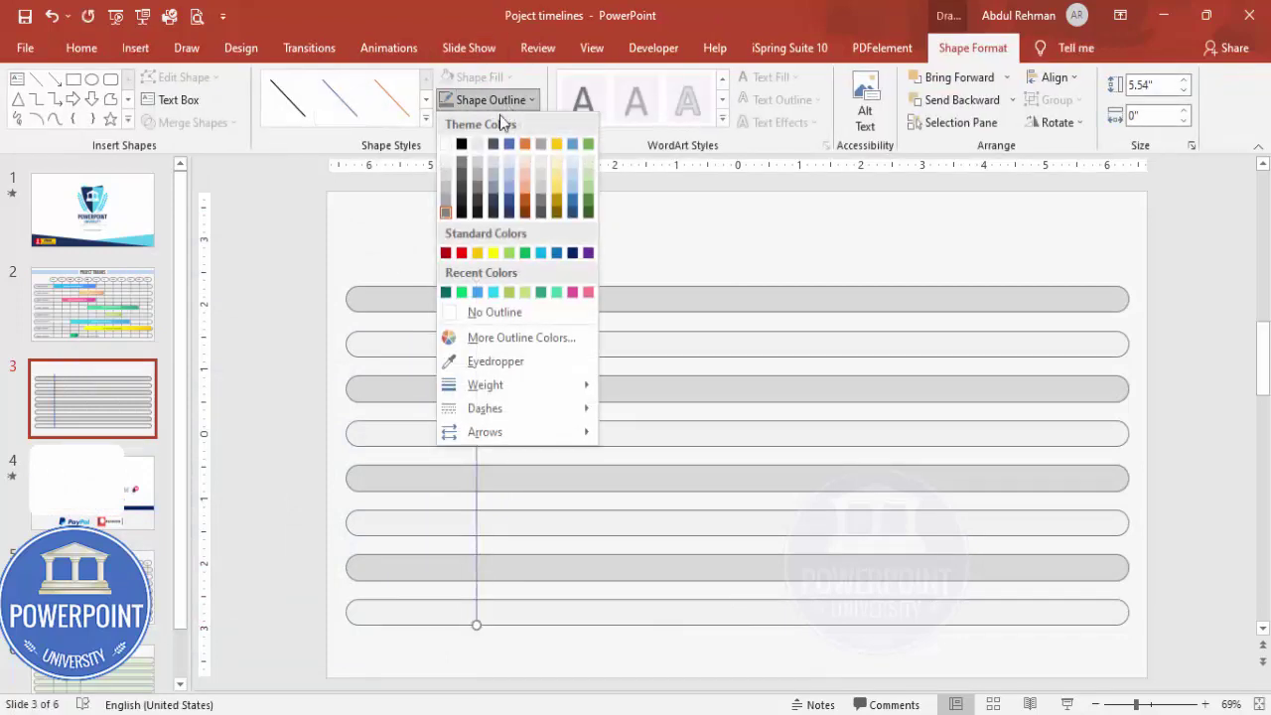
{"action": "mouse_move", "coordinate": [489, 418]}
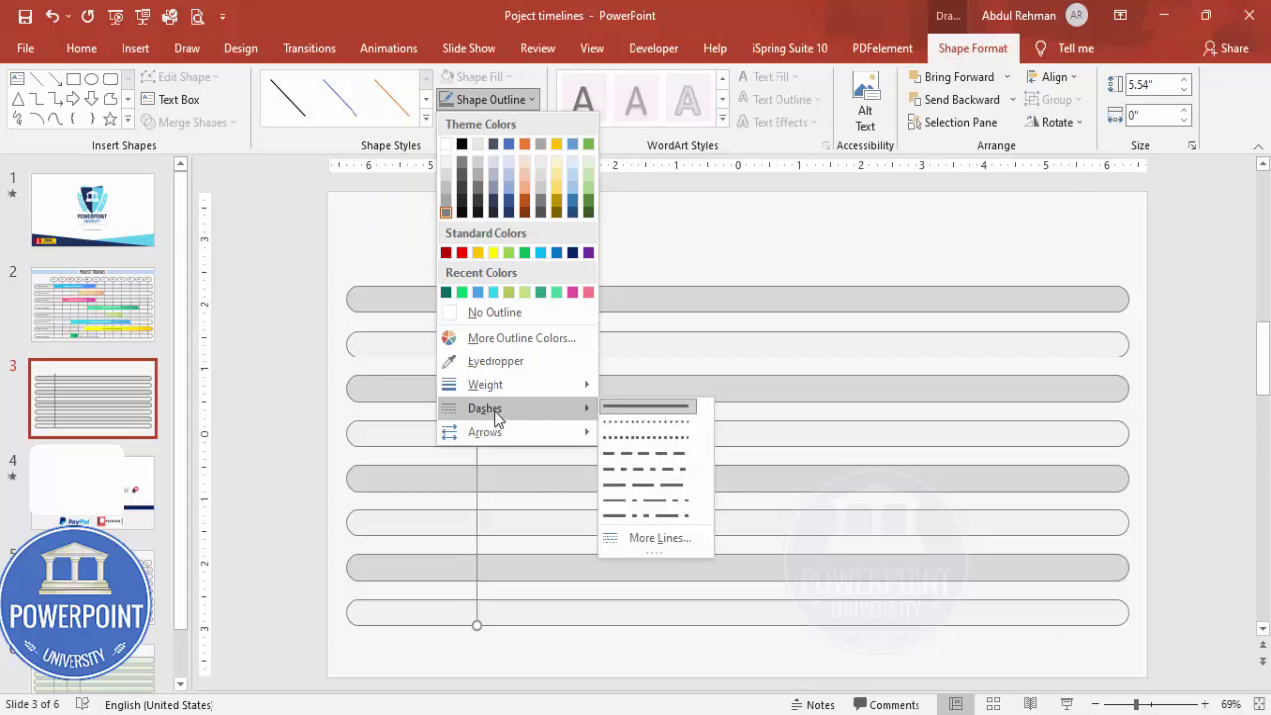
{"action": "left_click", "coordinate": [643, 469]}
{"action": "left_click", "coordinate": [550, 248]}
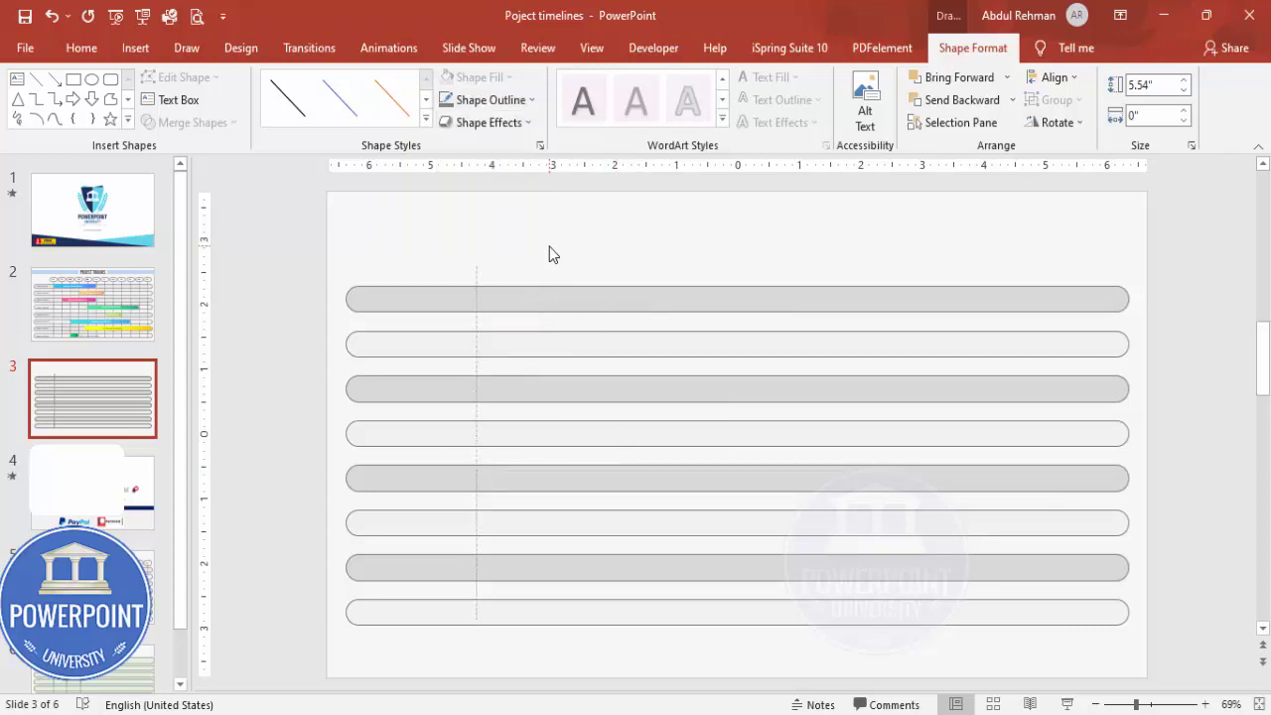
{"action": "left_click", "coordinate": [135, 47]}
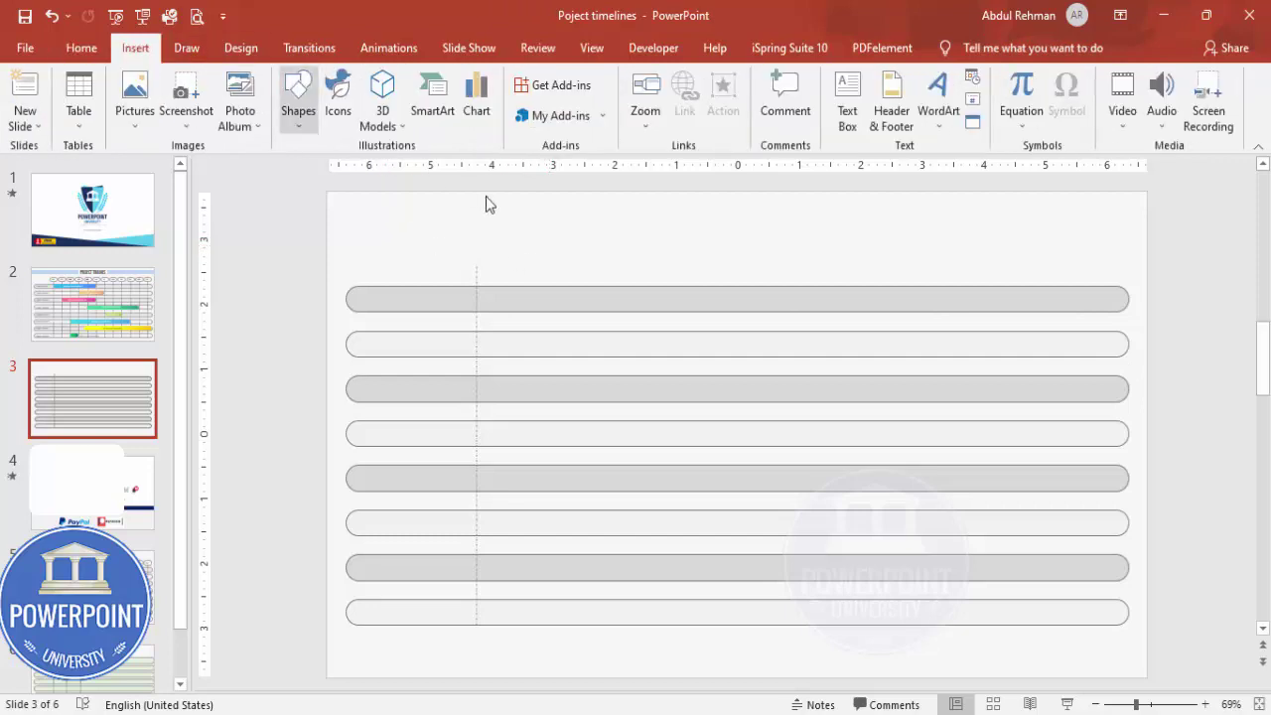
{"action": "left_click", "coordinate": [408, 296]}
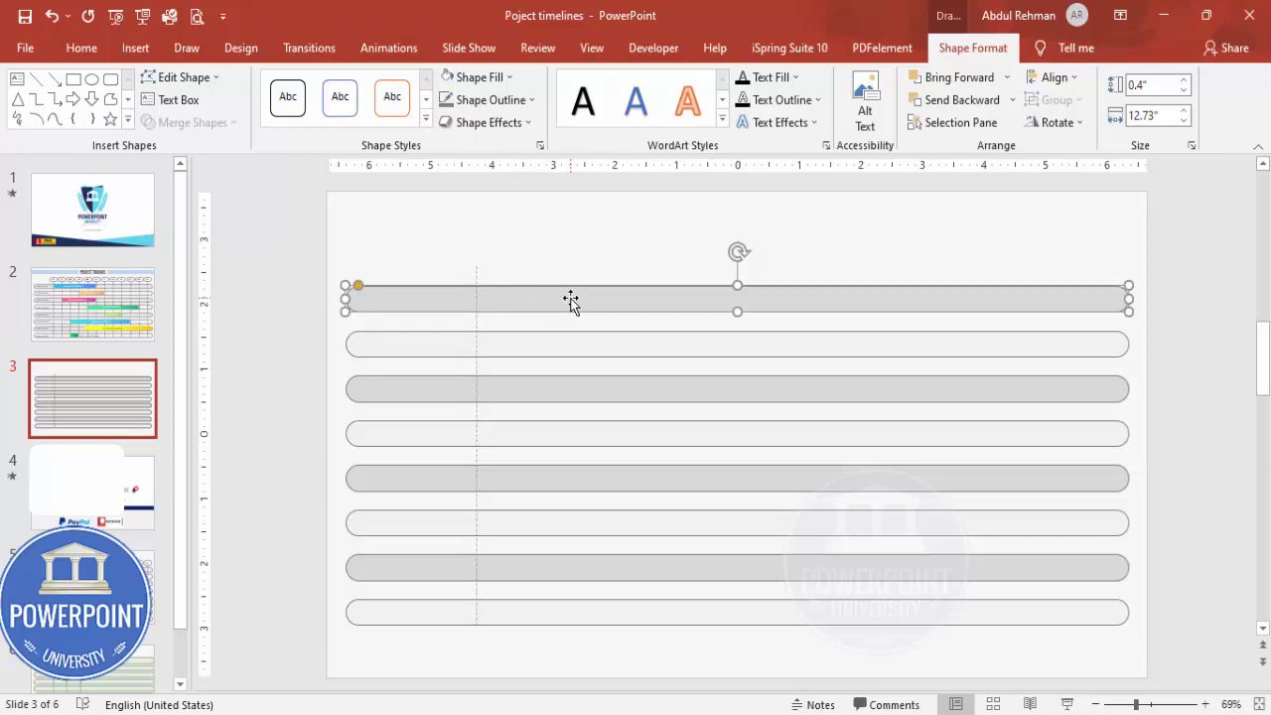
Move the top bar above the others and narrow it to a small pill on the dashed guide
{"action": "left_click_drag", "start_coordinate": [571, 298], "coordinate": [579, 249]}
{"action": "left_click_drag", "start_coordinate": [357, 246], "coordinate": [1077, 242]}
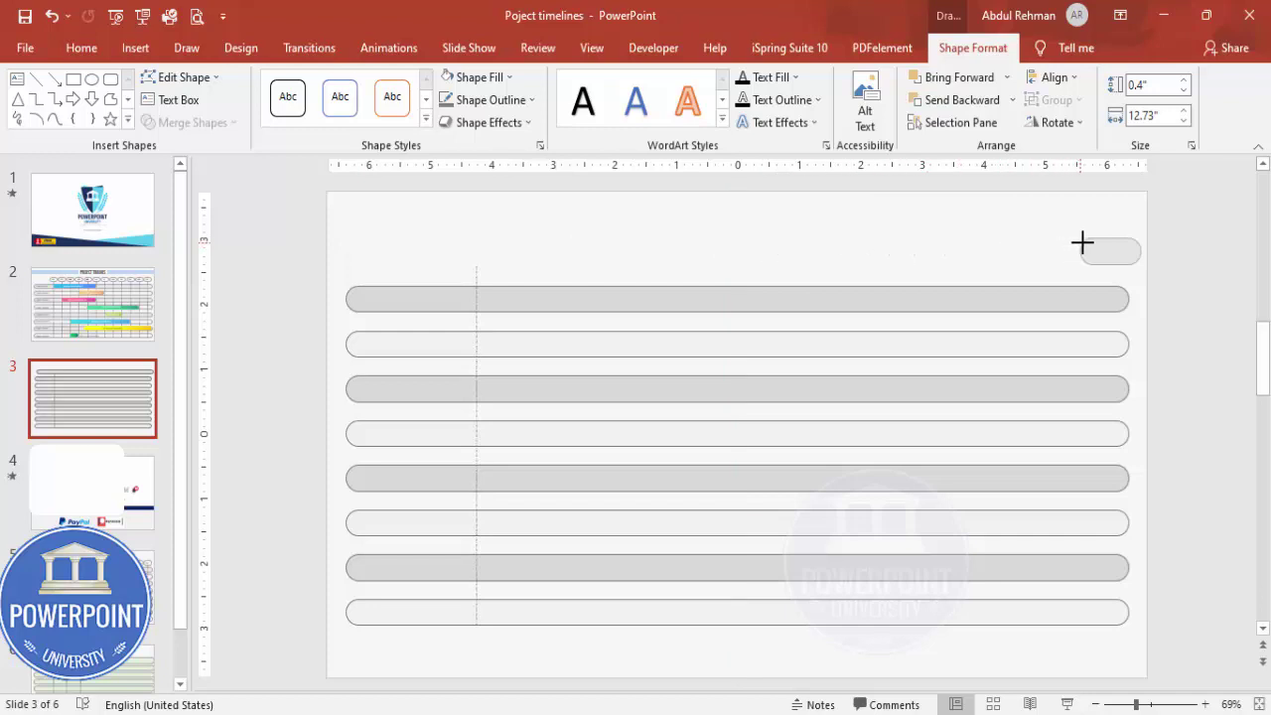
{"action": "left_click_drag", "start_coordinate": [1087, 242], "coordinate": [477, 255]}
{"action": "left_click", "coordinate": [561, 246]}
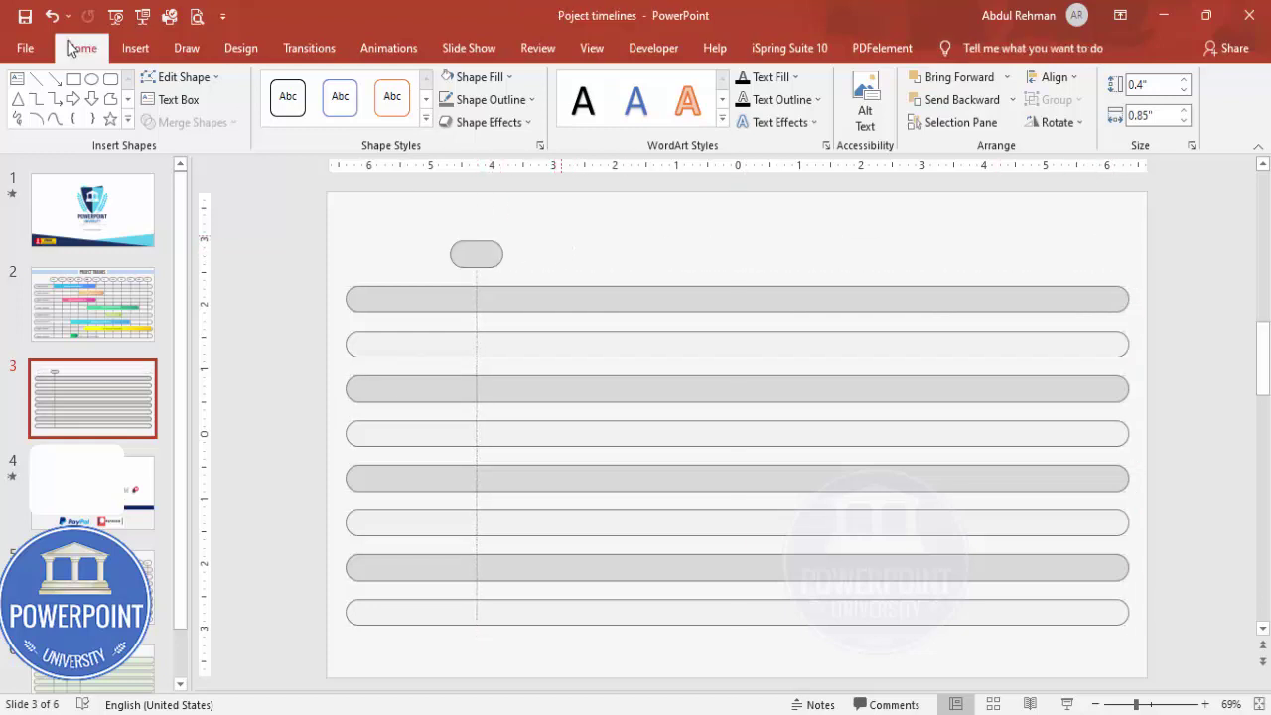
Add a centred 12 pt 'JAN' text box and place it on the small pill
{"action": "left_click", "coordinate": [135, 52]}
{"action": "left_click", "coordinate": [847, 99]}
{"action": "left_click_drag", "start_coordinate": [534, 242], "coordinate": [590, 253]}
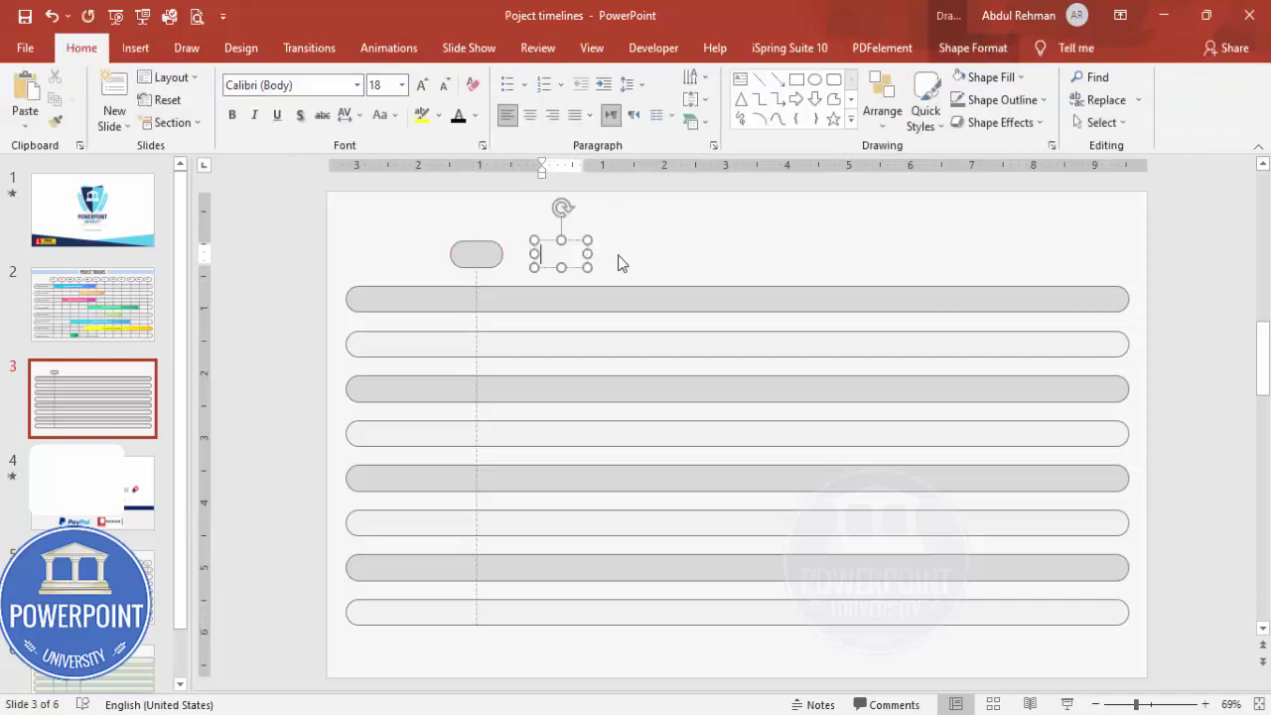
{"action": "type", "text": "JAN"}
{"action": "left_click", "coordinate": [578, 239]}
{"action": "left_click", "coordinate": [530, 114]}
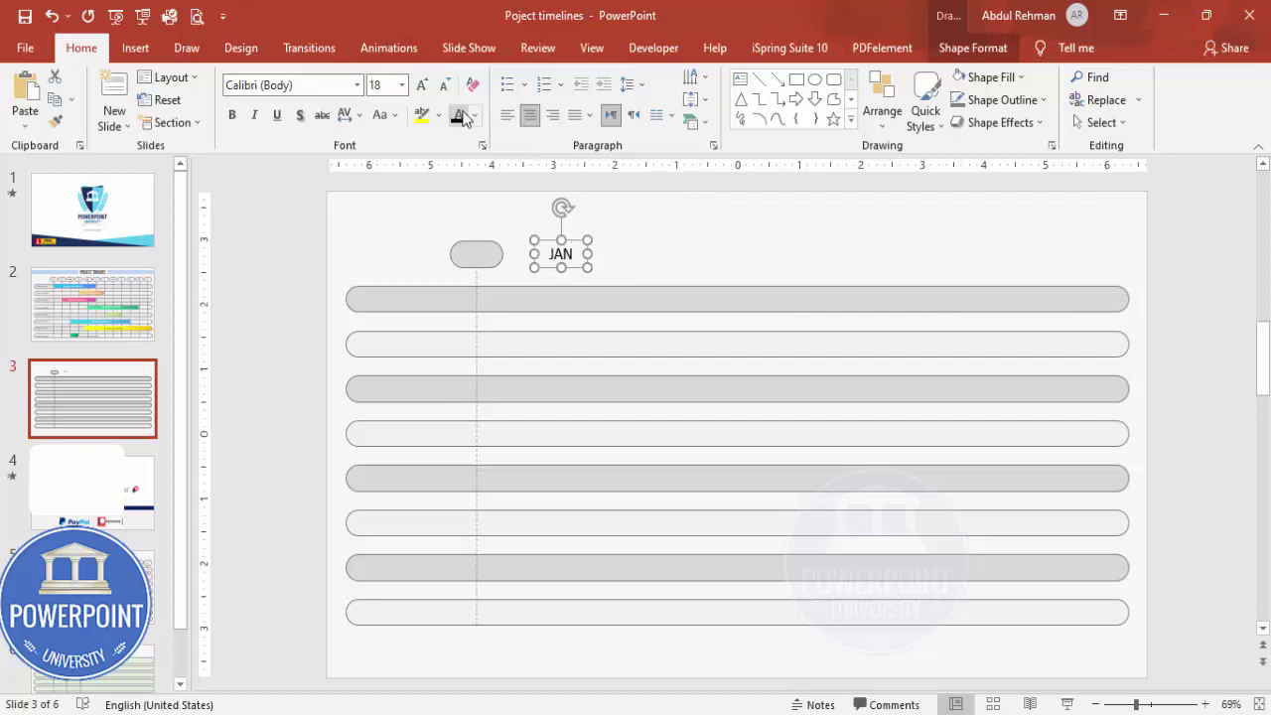
{"action": "left_click", "coordinate": [444, 84]}
{"action": "left_click", "coordinate": [444, 85]}
{"action": "left_click", "coordinate": [444, 84]}
{"action": "left_click_drag", "start_coordinate": [585, 255], "coordinate": [424, 280]}
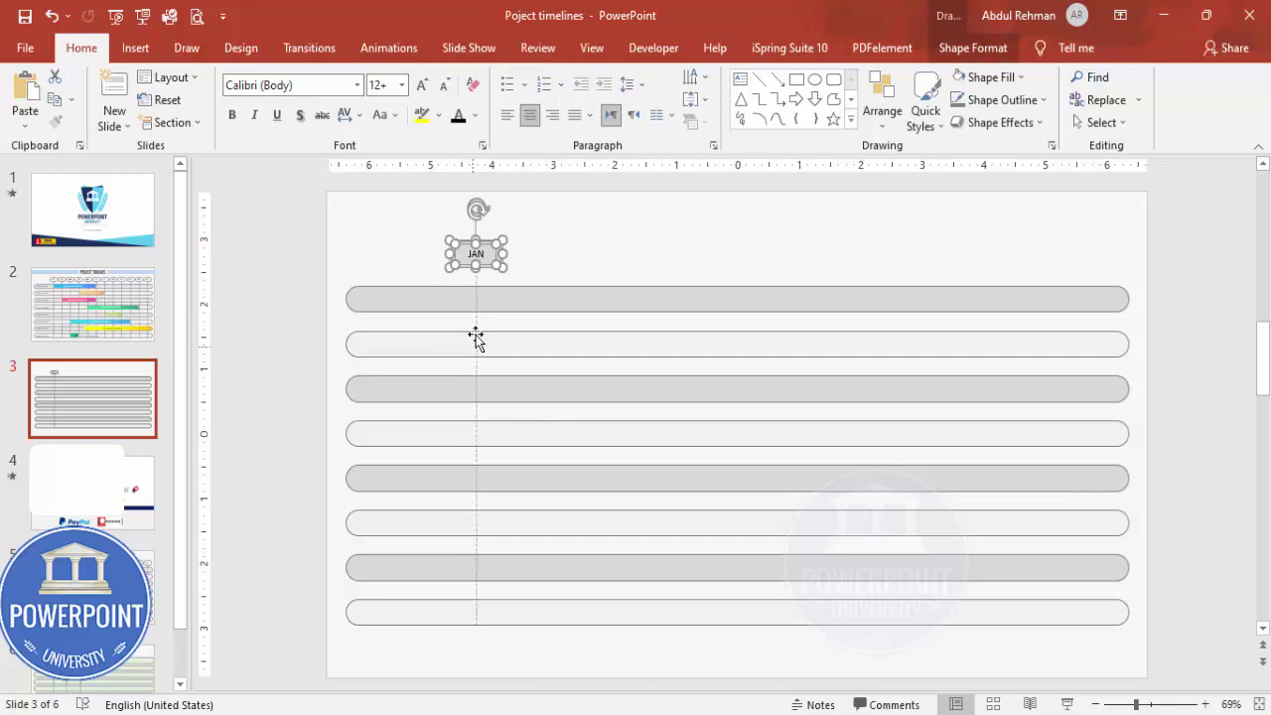
Group the JAN pill, label and dashed line, then copy it into twelve columns
{"action": "left_click", "coordinate": [473, 327], "text": "shift"}
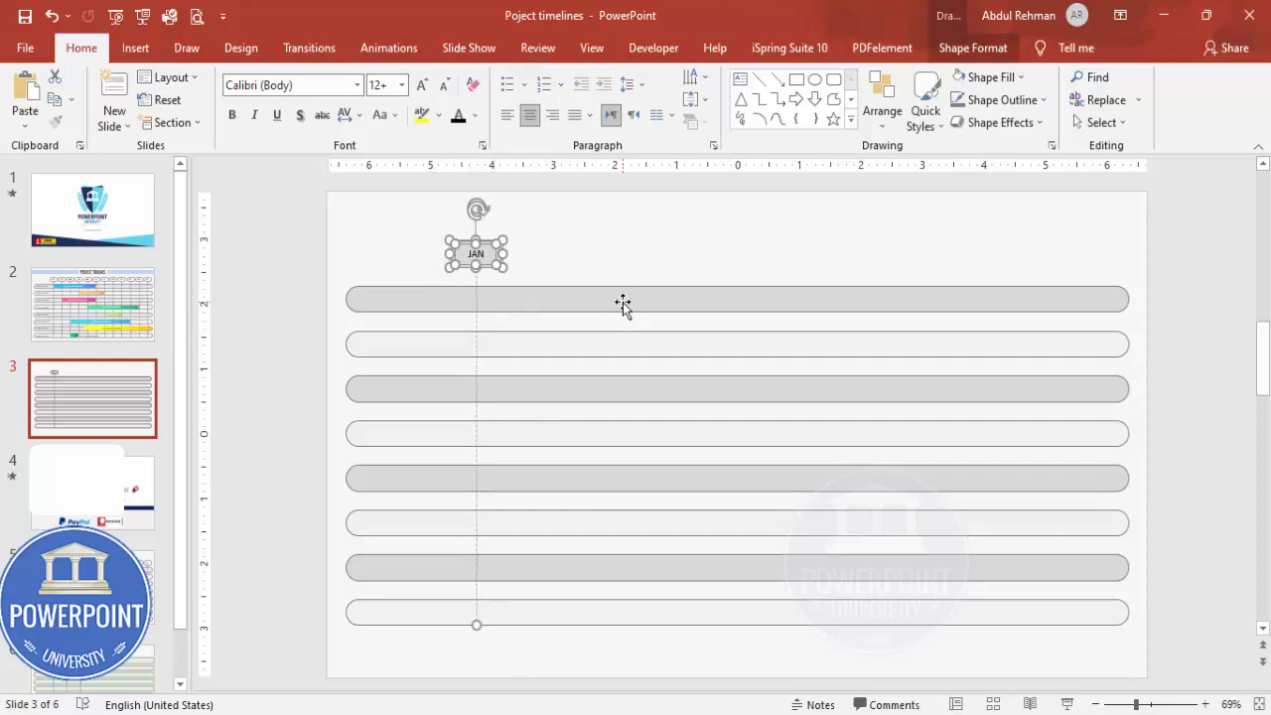
{"action": "key", "text": "ctrl+g"}
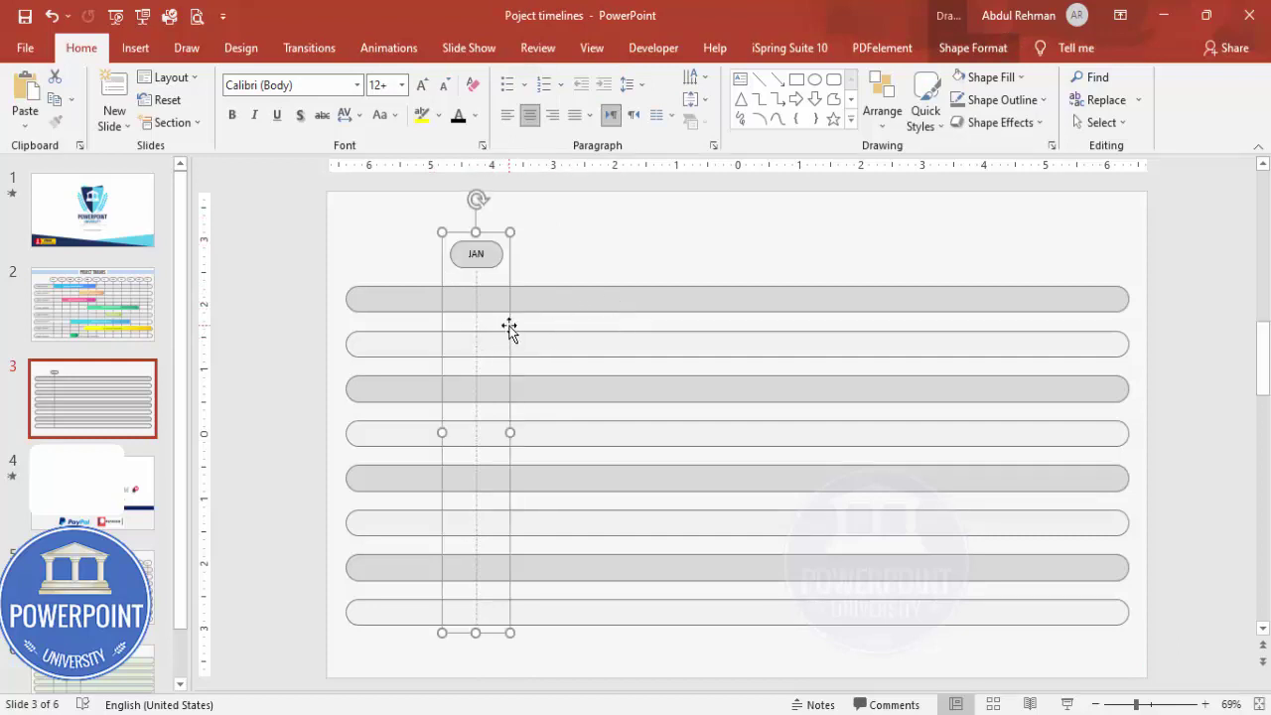
{"action": "left_click_drag", "start_coordinate": [508, 324], "coordinate": [803, 332]}
{"action": "left_click_drag", "start_coordinate": [400, 209], "coordinate": [809, 678]}
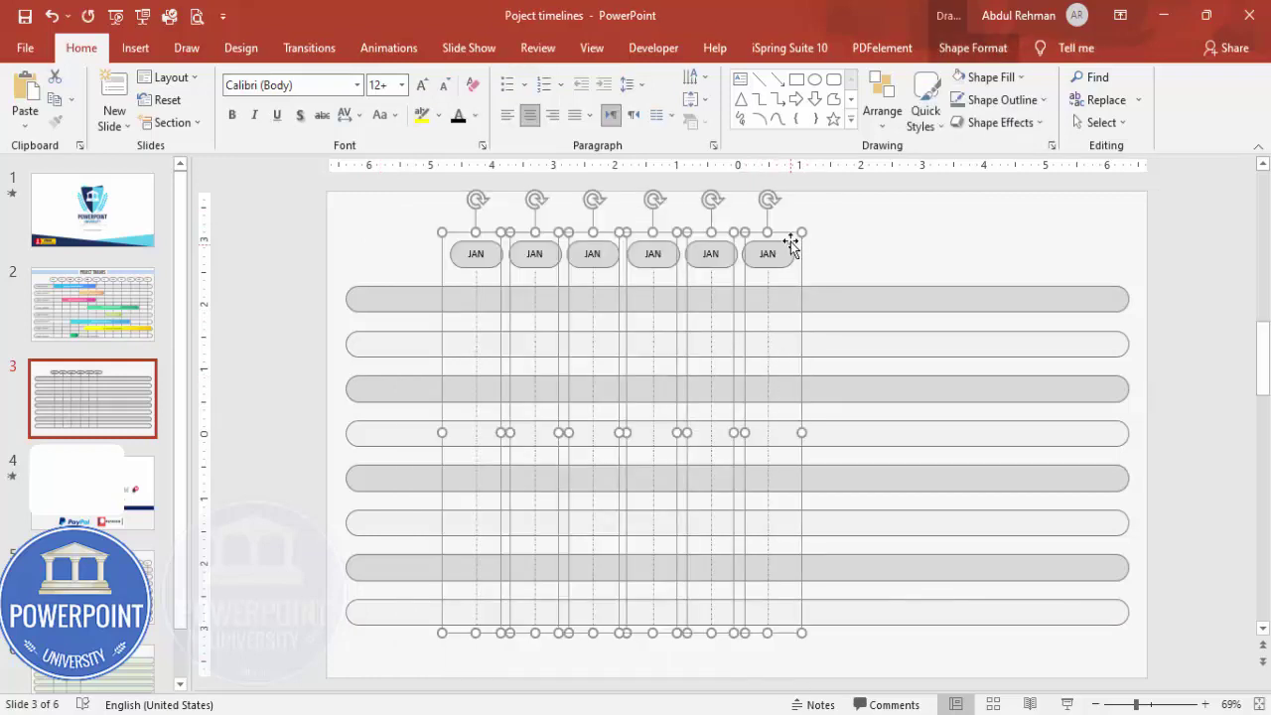
{"action": "left_click_drag", "start_coordinate": [783, 234], "coordinate": [1132, 278]}
{"action": "left_click", "coordinate": [561, 231]}
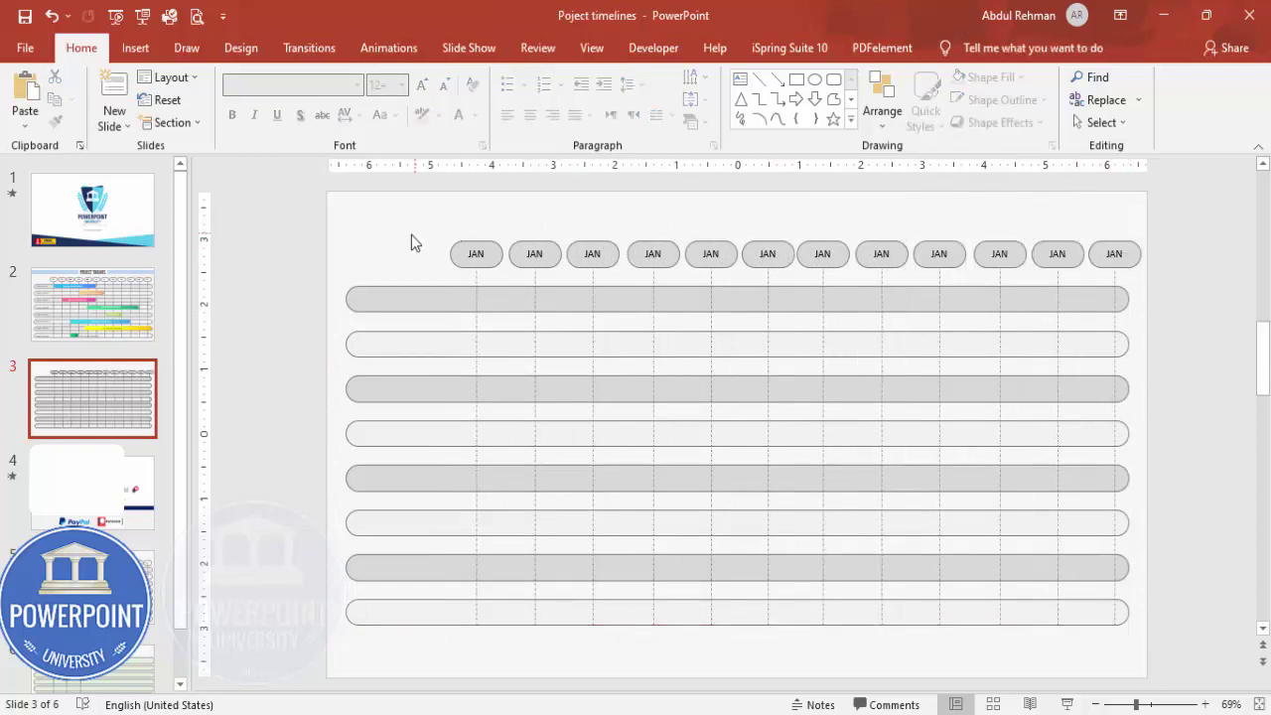
Distribute the twelve month columns evenly across the slide and nudge them into place
{"action": "left_click_drag", "start_coordinate": [431, 207], "coordinate": [1159, 683]}
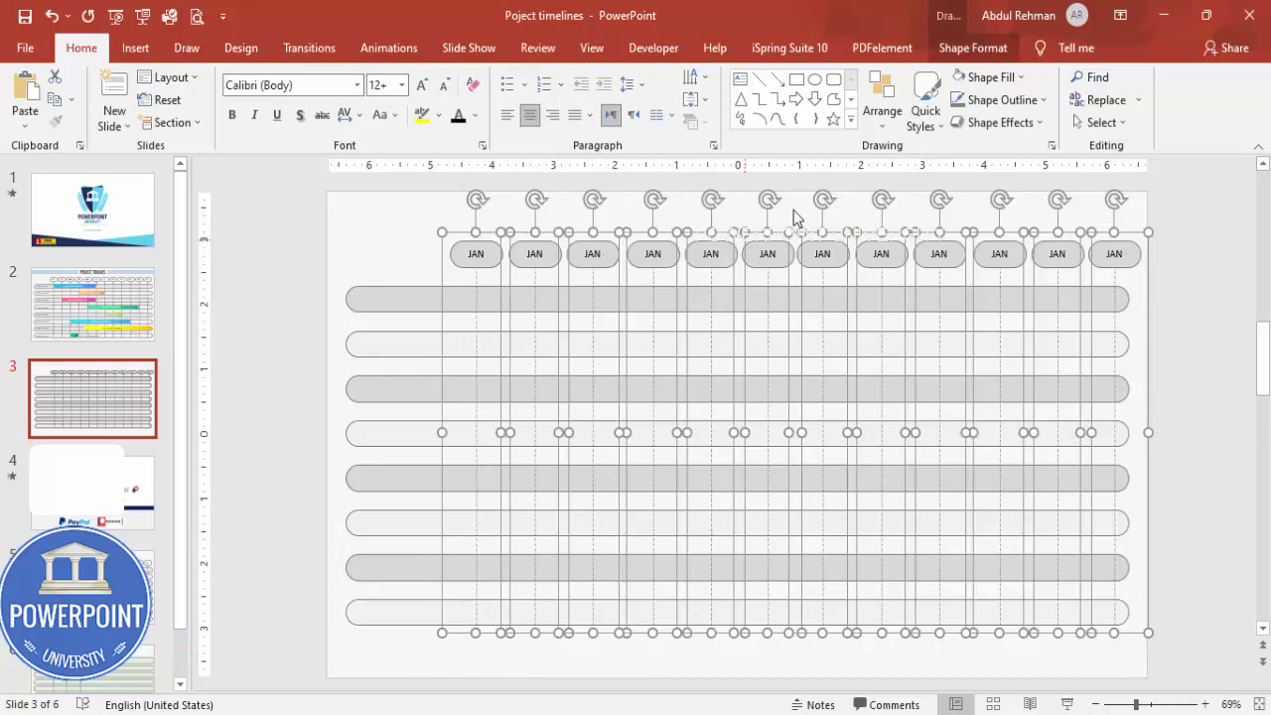
{"action": "left_click", "coordinate": [938, 49]}
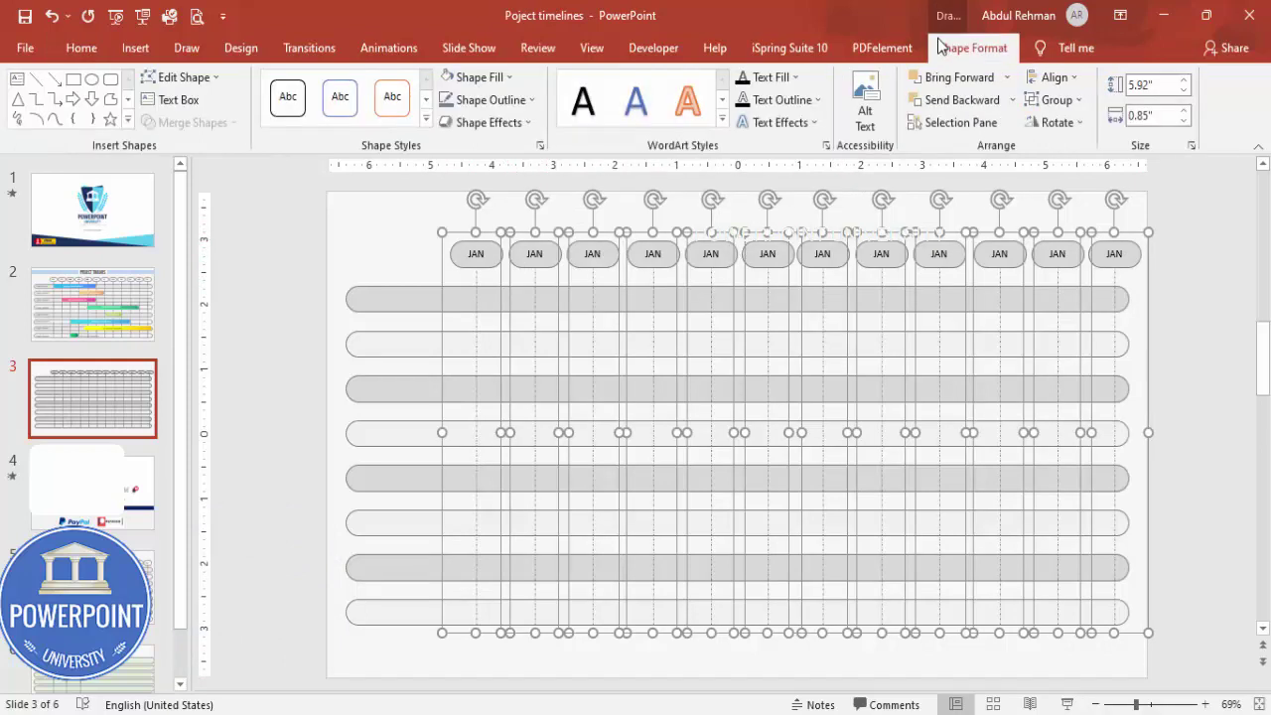
{"action": "left_click", "coordinate": [1070, 83]}
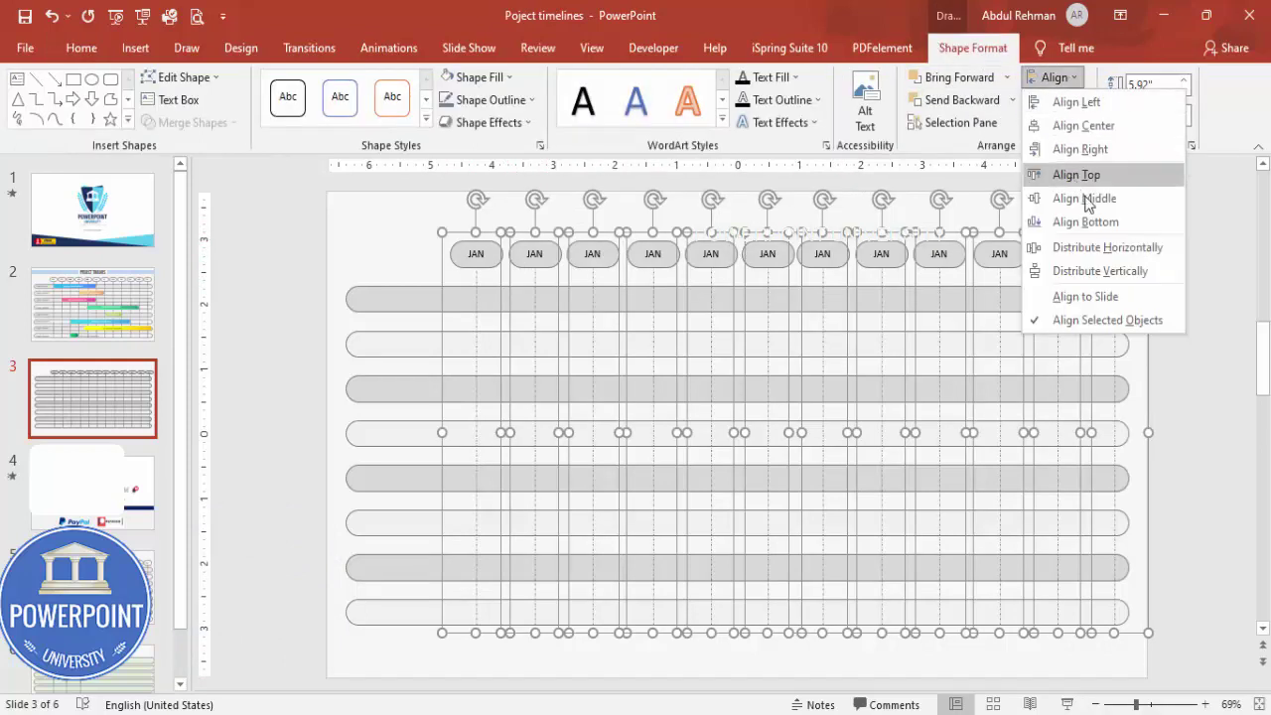
{"action": "left_click", "coordinate": [1123, 251]}
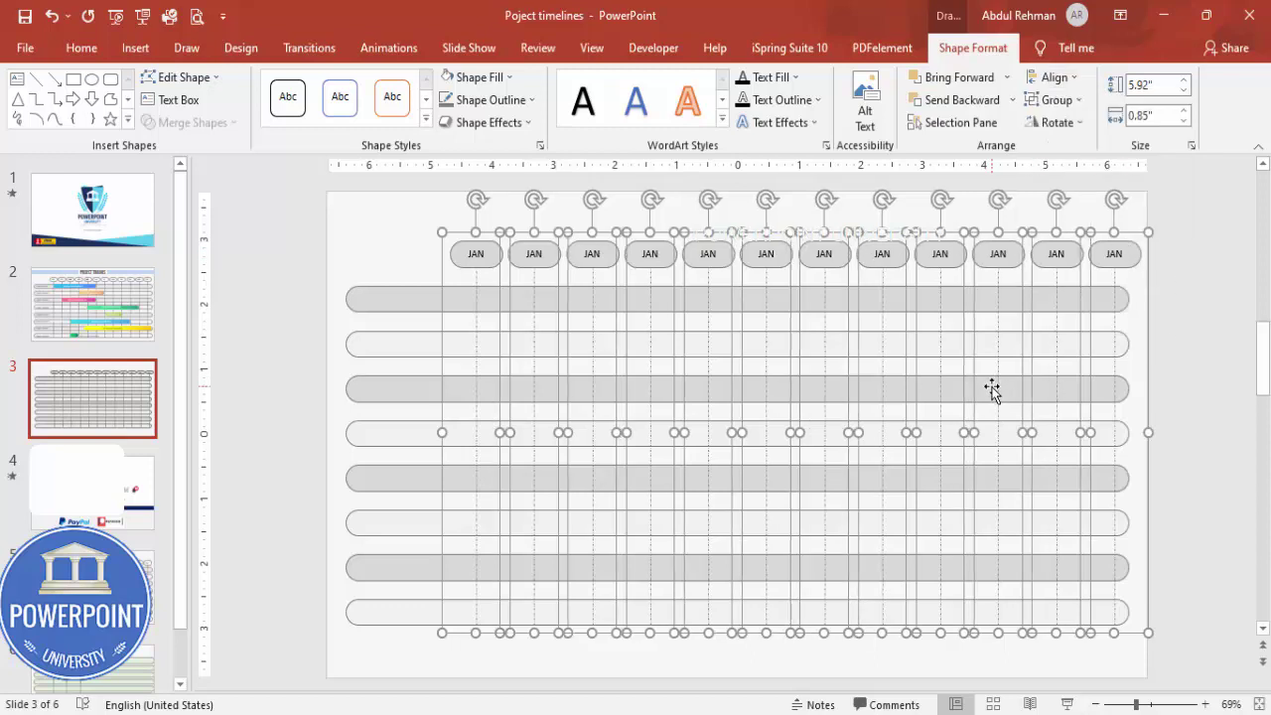
{"action": "key", "text": "Left"}
{"action": "key", "text": "Left"}
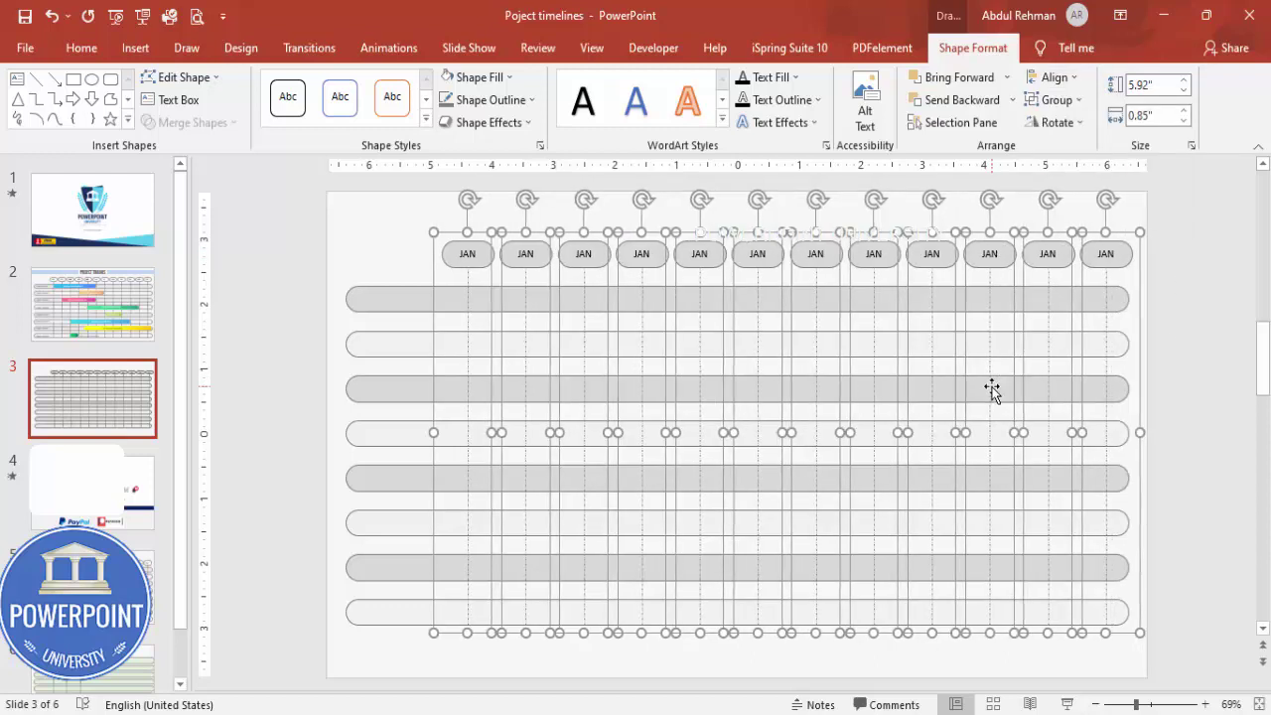
{"action": "key", "text": "ctrl+Right"}
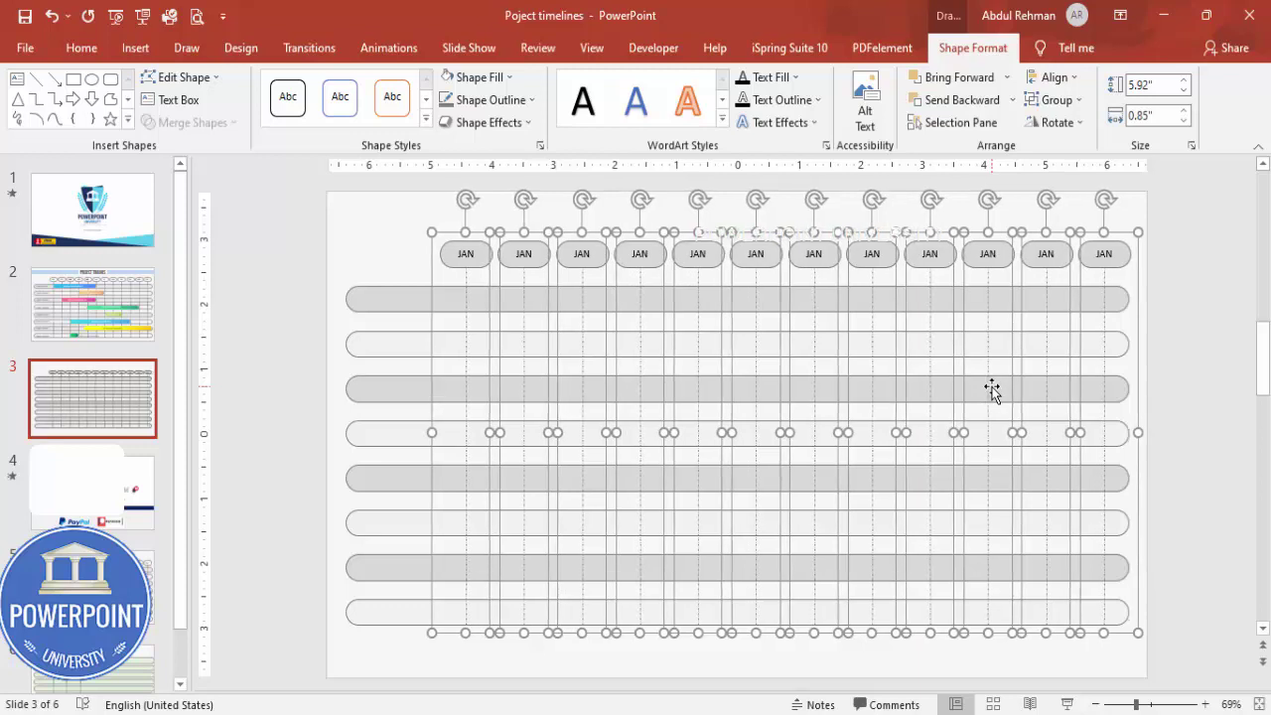
{"action": "left_click", "coordinate": [365, 223]}
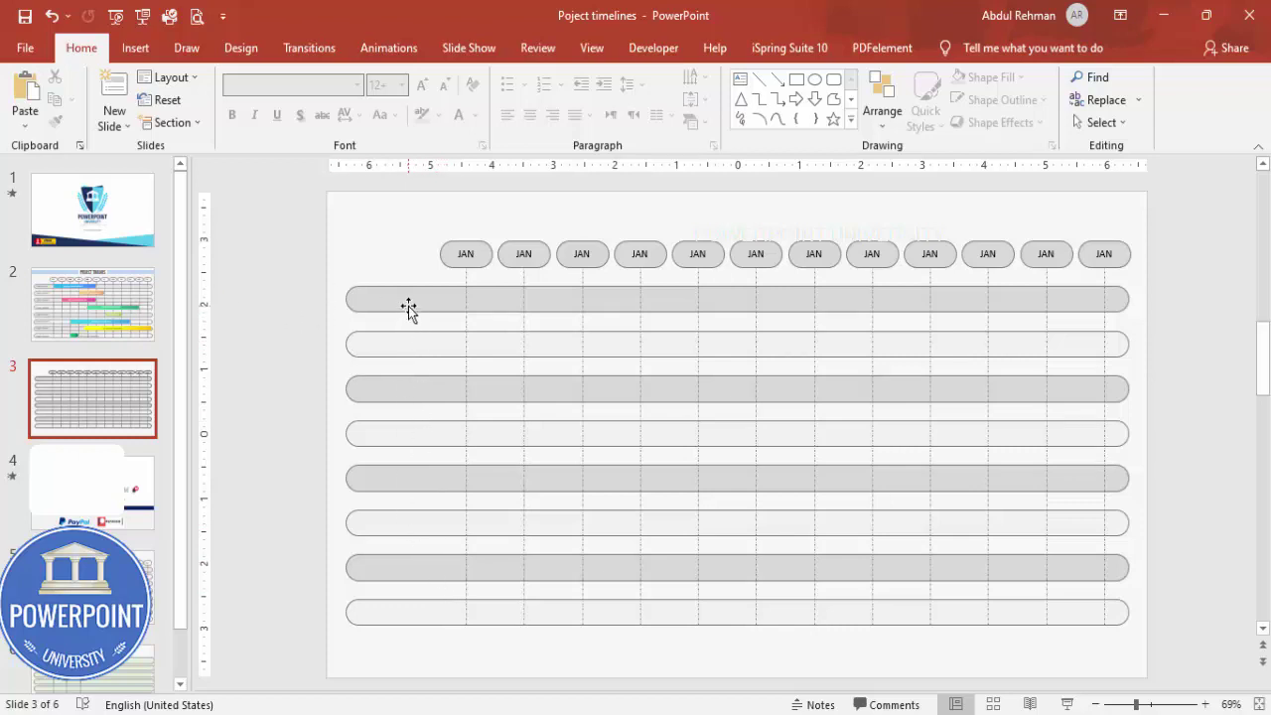
Add a 14 pt 'Phase 1' label at the left of the first bar and copy it down the rows
{"action": "left_click", "coordinate": [135, 48]}
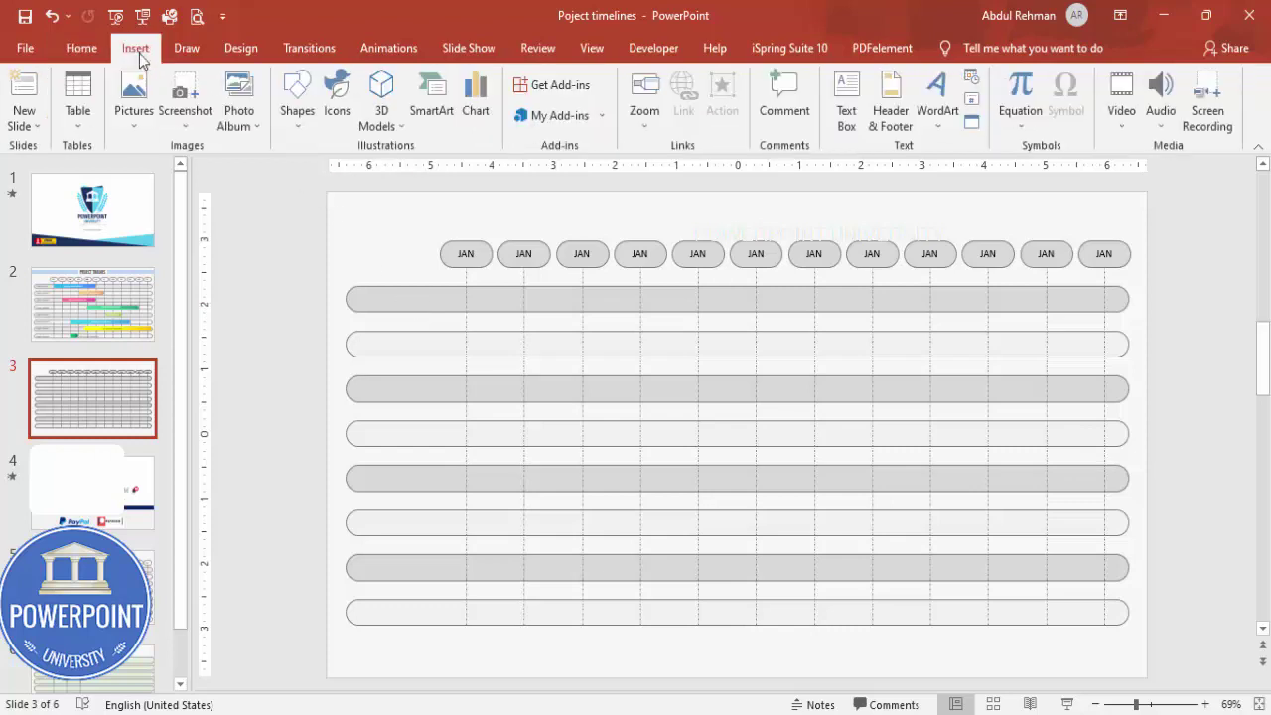
{"action": "left_click_drag", "start_coordinate": [370, 293], "coordinate": [454, 319]}
{"action": "type", "text": "Phase 1"}
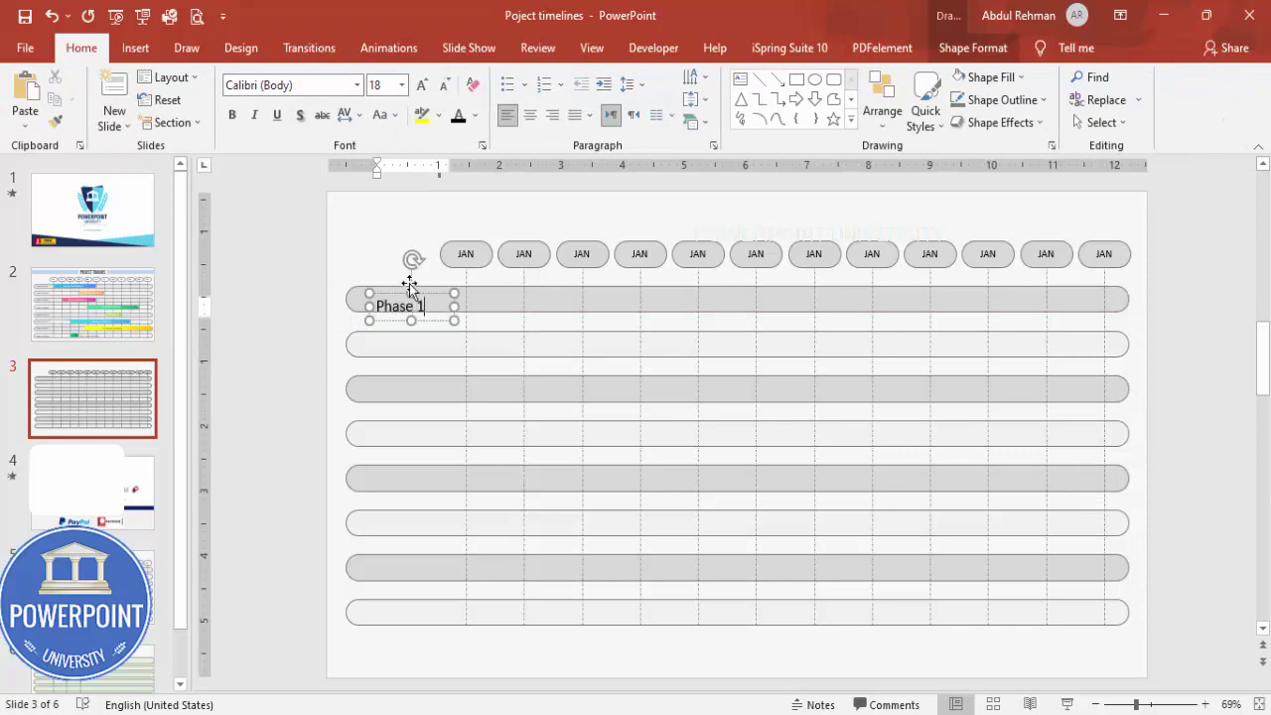
{"action": "left_click", "coordinate": [452, 298]}
{"action": "left_click", "coordinate": [444, 87]}
{"action": "left_click", "coordinate": [444, 86]}
{"action": "left_click_drag", "start_coordinate": [427, 289], "coordinate": [425, 382]}
{"action": "left_click_drag", "start_coordinate": [425, 382], "coordinate": [411, 606]}
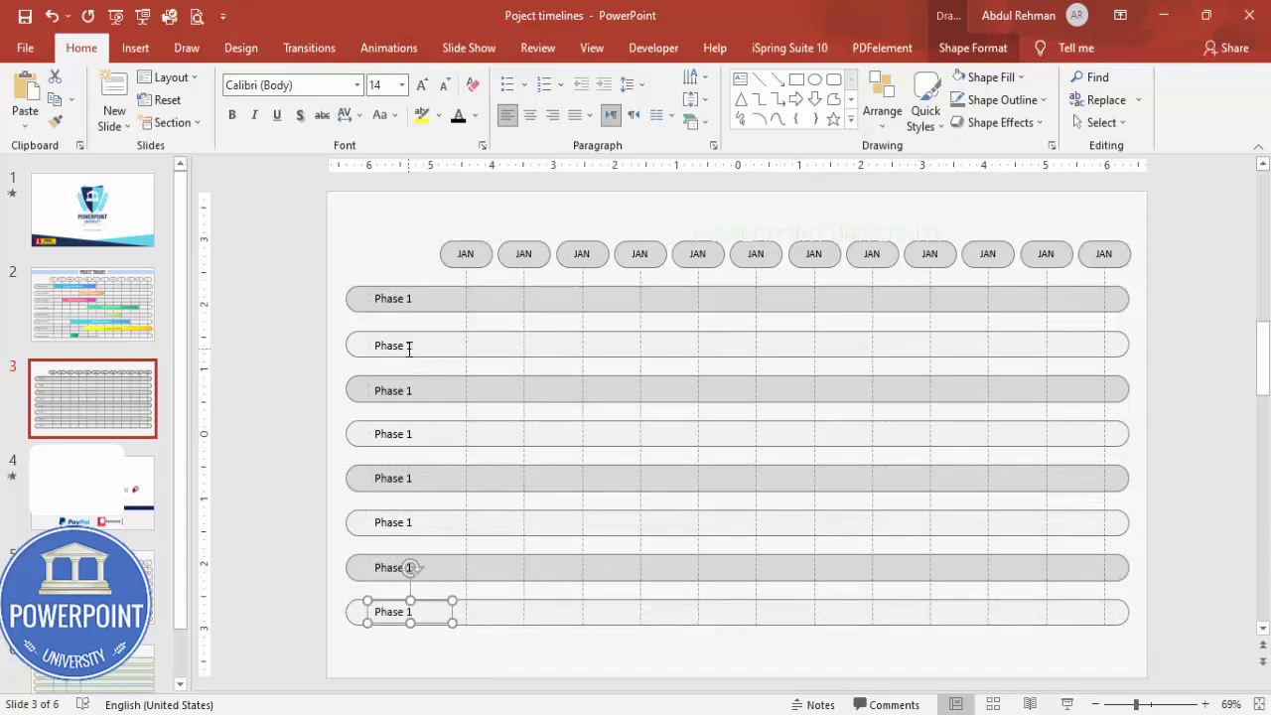
Change the second to fourth row labels to Phase 2, Phase 3 and Phase 4
{"action": "left_click", "coordinate": [410, 346]}
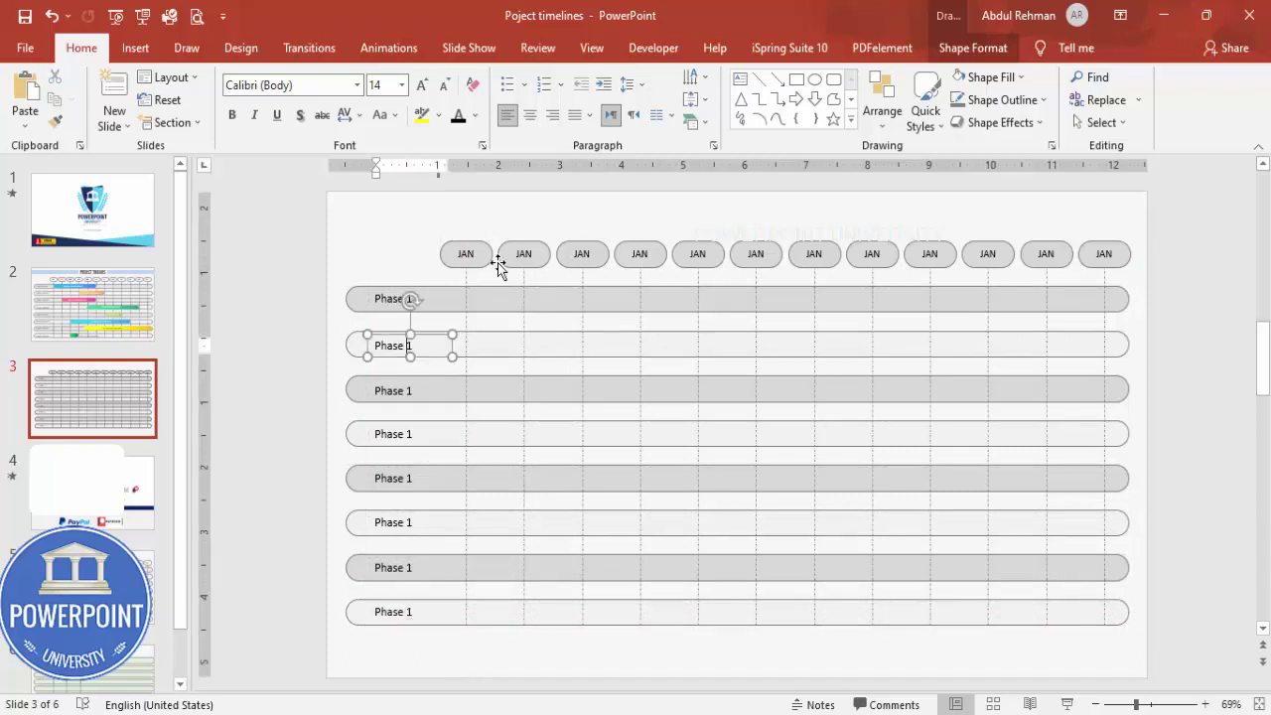
{"action": "left_click", "coordinate": [407, 393]}
{"action": "type", "text": "3"}
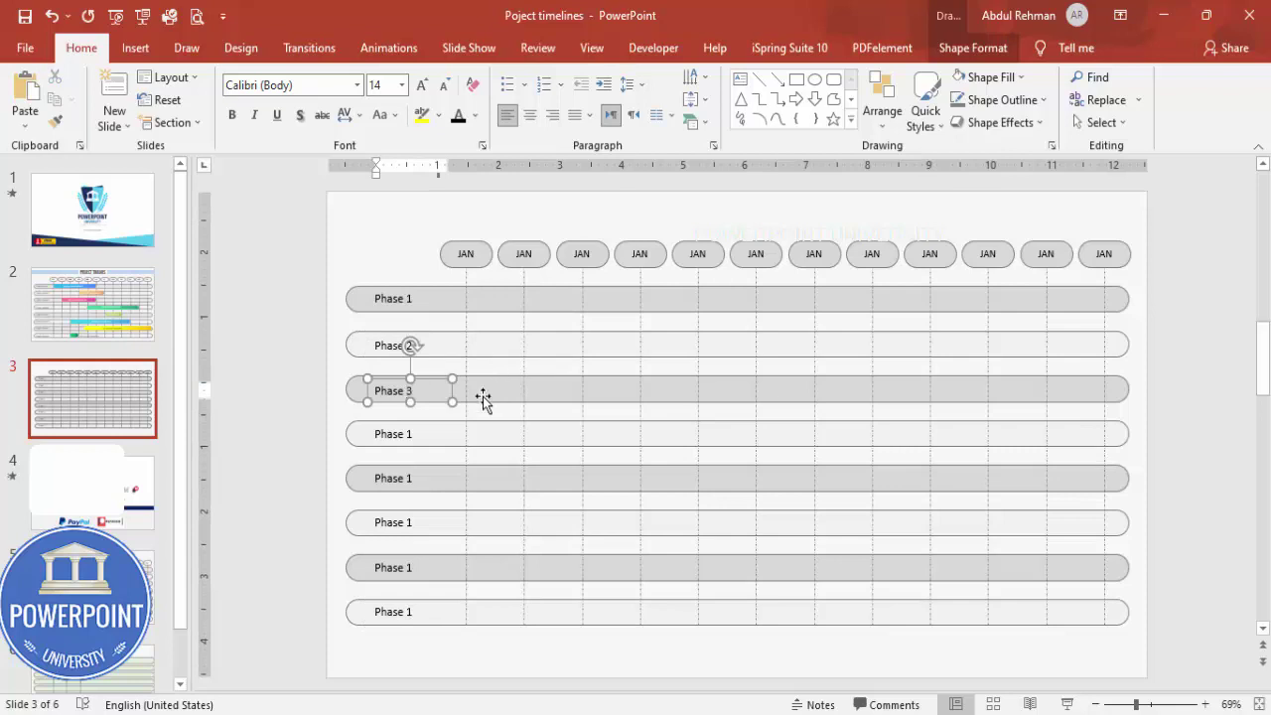
{"action": "left_click", "coordinate": [410, 434]}
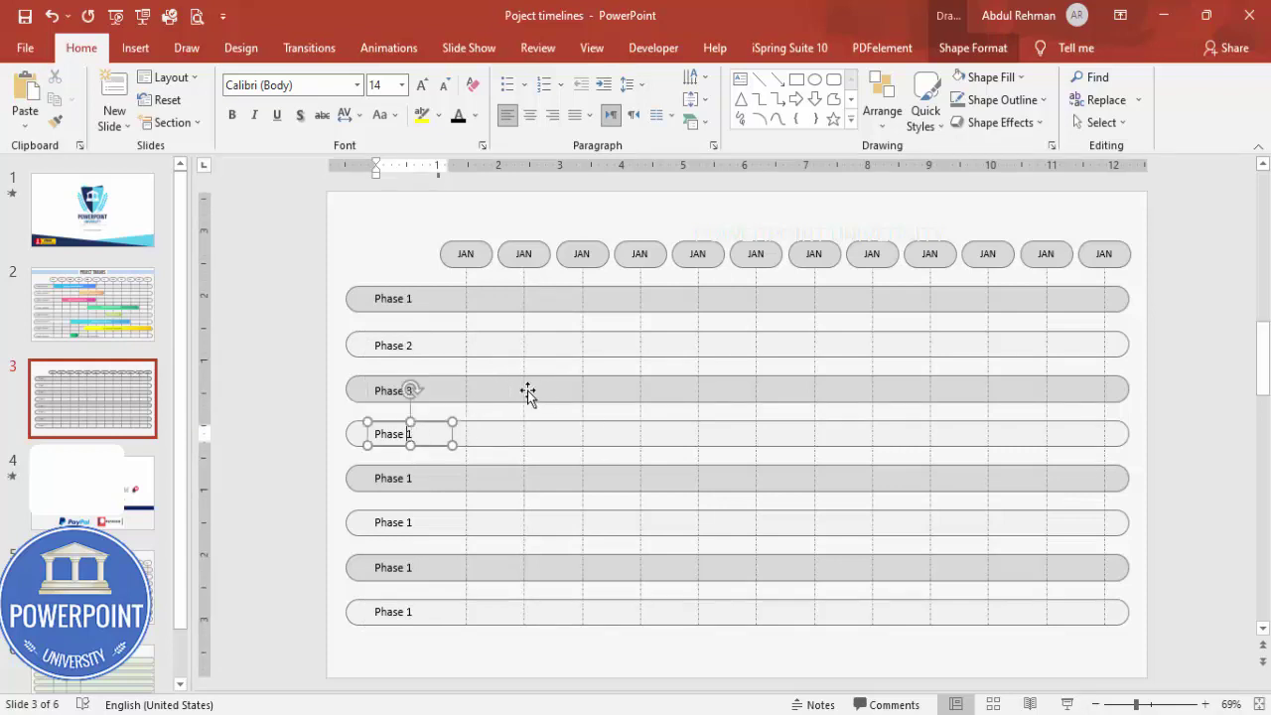
{"action": "type", "text": "4"}
{"action": "left_click", "coordinate": [296, 328]}
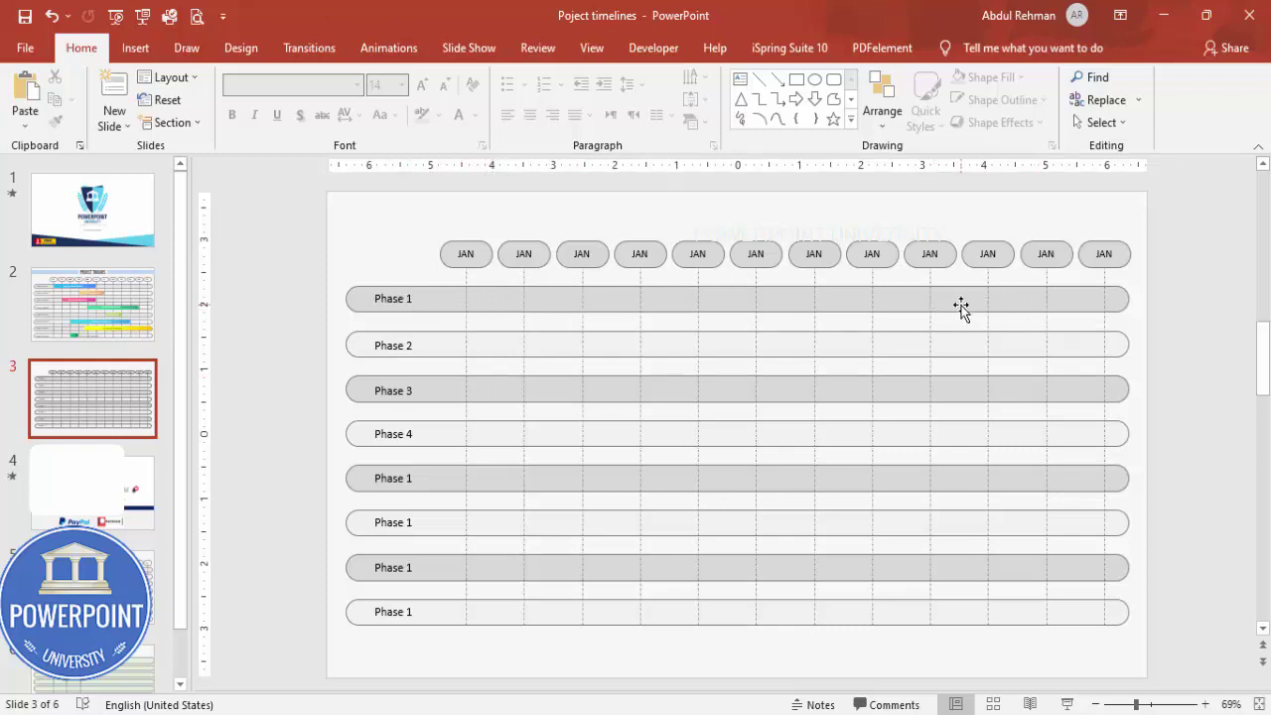
Rename the month headers after JAN to FEB, MAR, APR and onward
{"action": "double_click", "coordinate": [520, 251]}
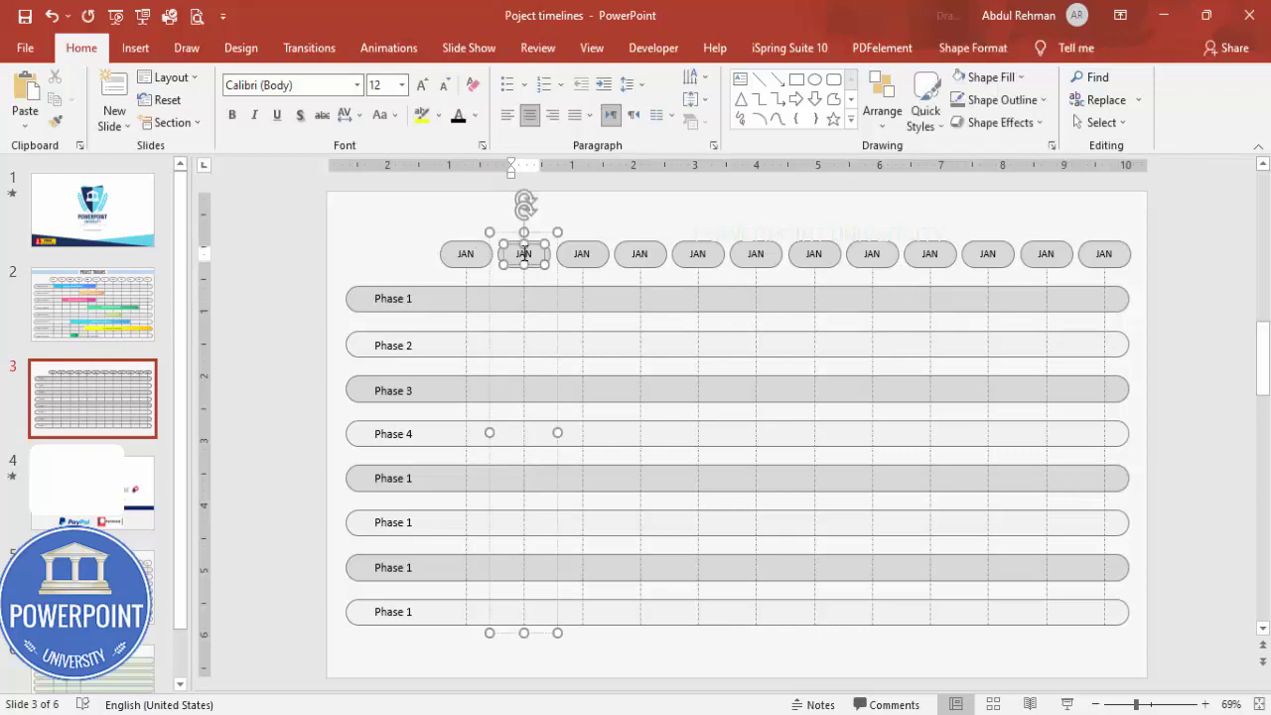
{"action": "type", "text": "FEB"}
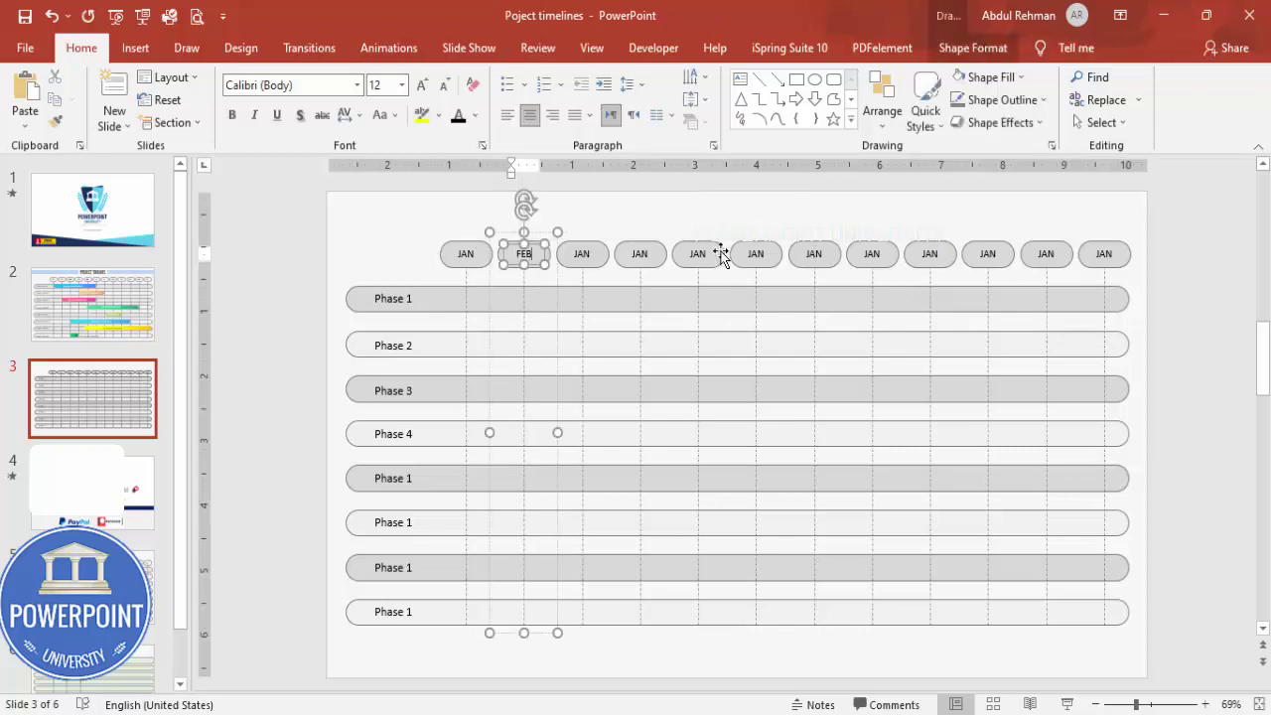
{"action": "double_click", "coordinate": [582, 254]}
{"action": "type", "text": "MAR"}
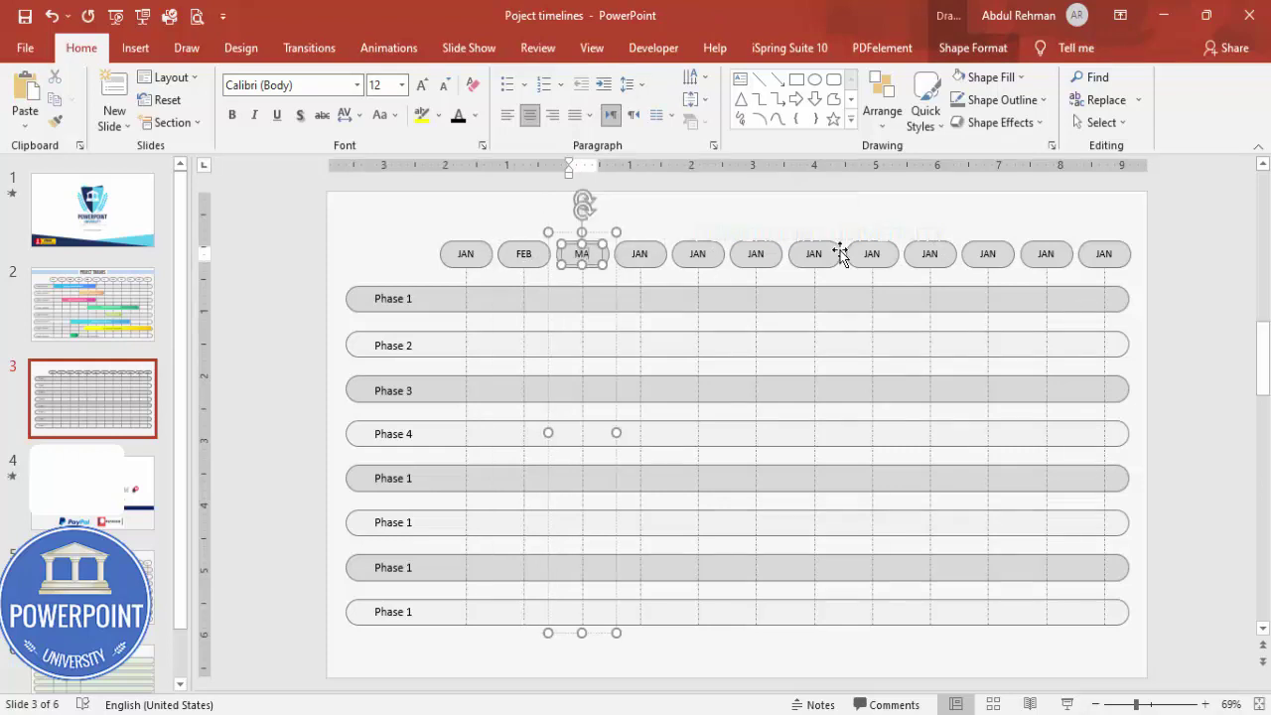
{"action": "double_click", "coordinate": [639, 254]}
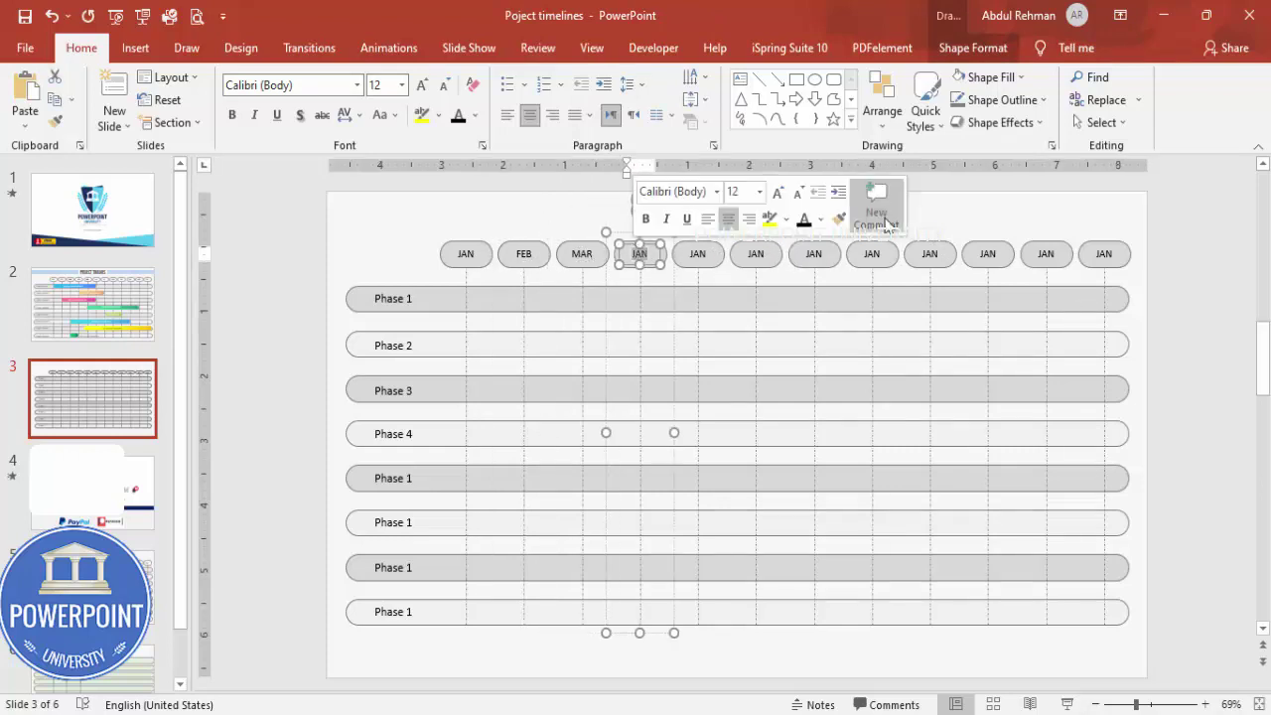
{"action": "type", "text": "APR"}
{"action": "double_click", "coordinate": [699, 253]}
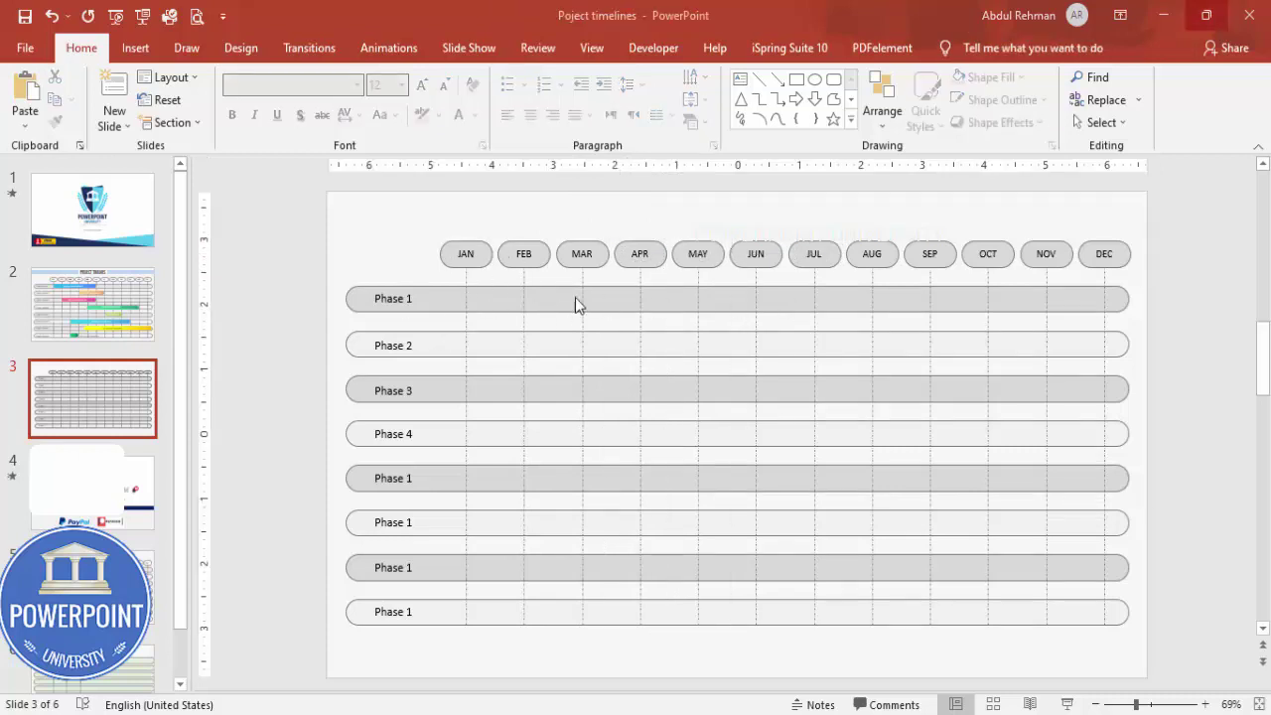
Select the Phase 1 row's bar and make a duplicate of it
{"action": "left_click", "coordinate": [489, 300]}
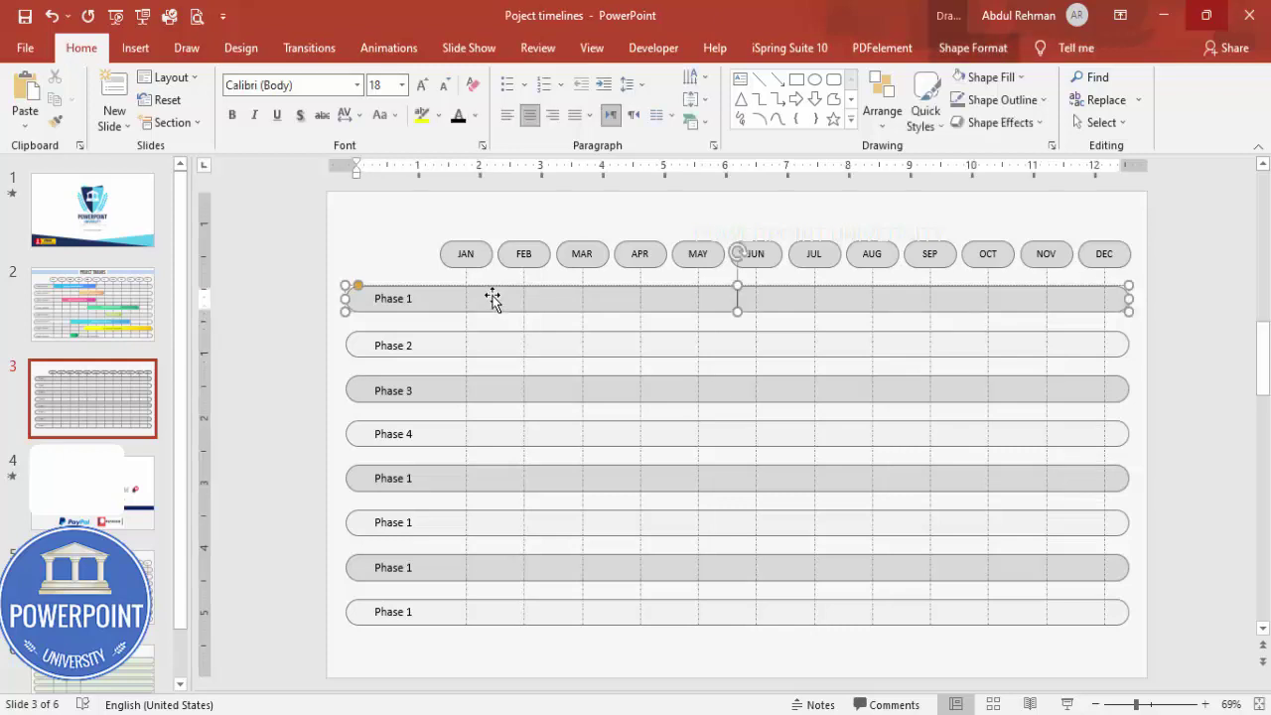
{"action": "left_click", "coordinate": [491, 288]}
{"action": "left_click_drag", "start_coordinate": [497, 316], "coordinate": [548, 337]}
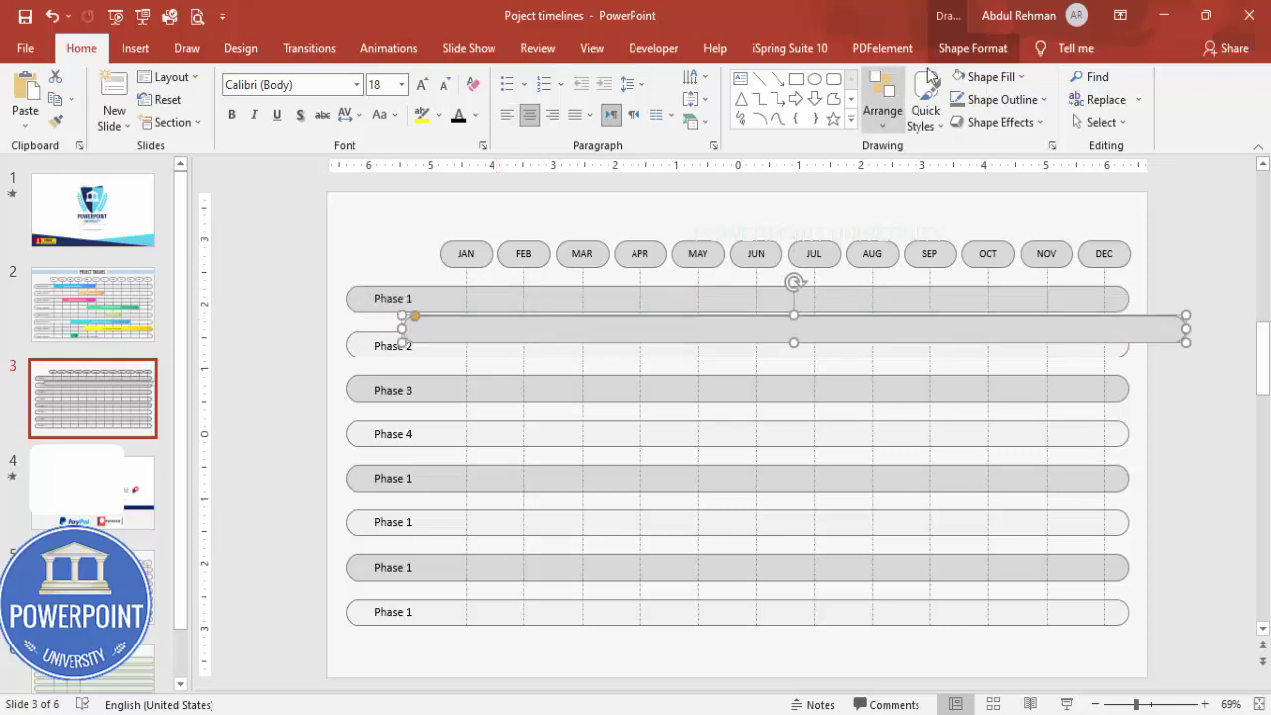
Give the duplicate a Yellow-to-Gold gradient fill and shorten it from the right end
{"action": "right_click", "coordinate": [970, 333]}
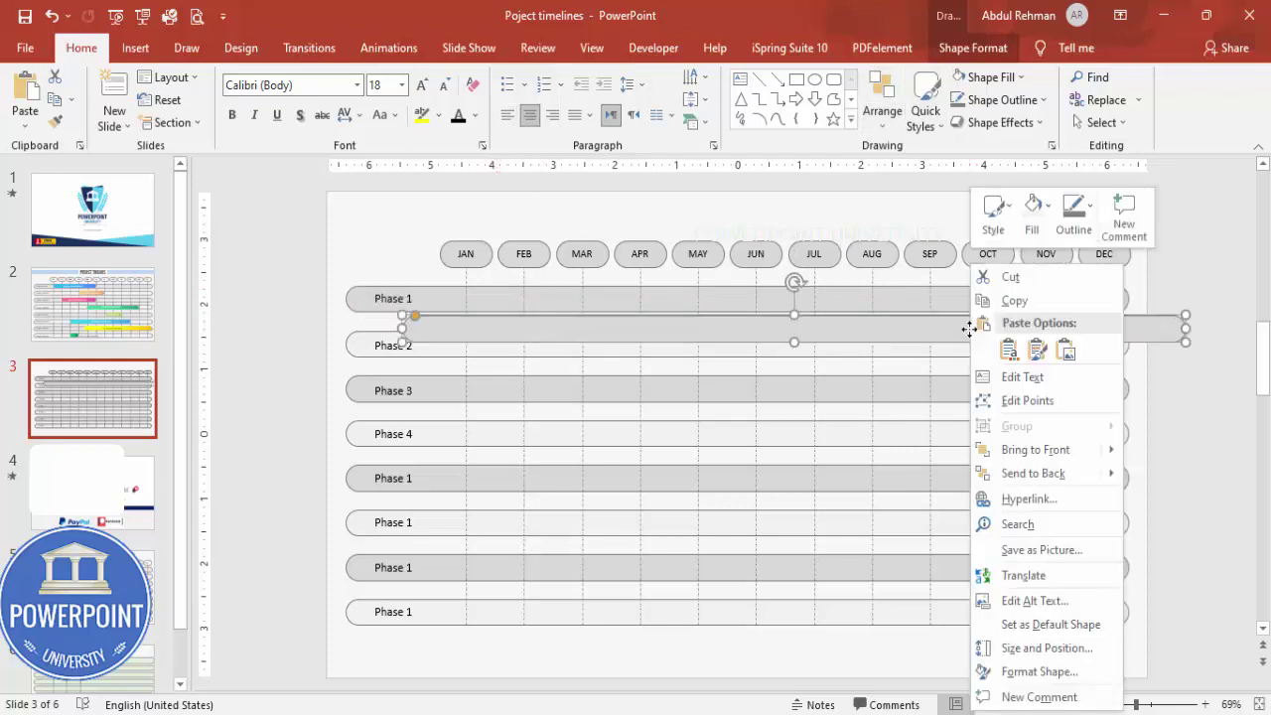
{"action": "left_click", "coordinate": [1038, 672]}
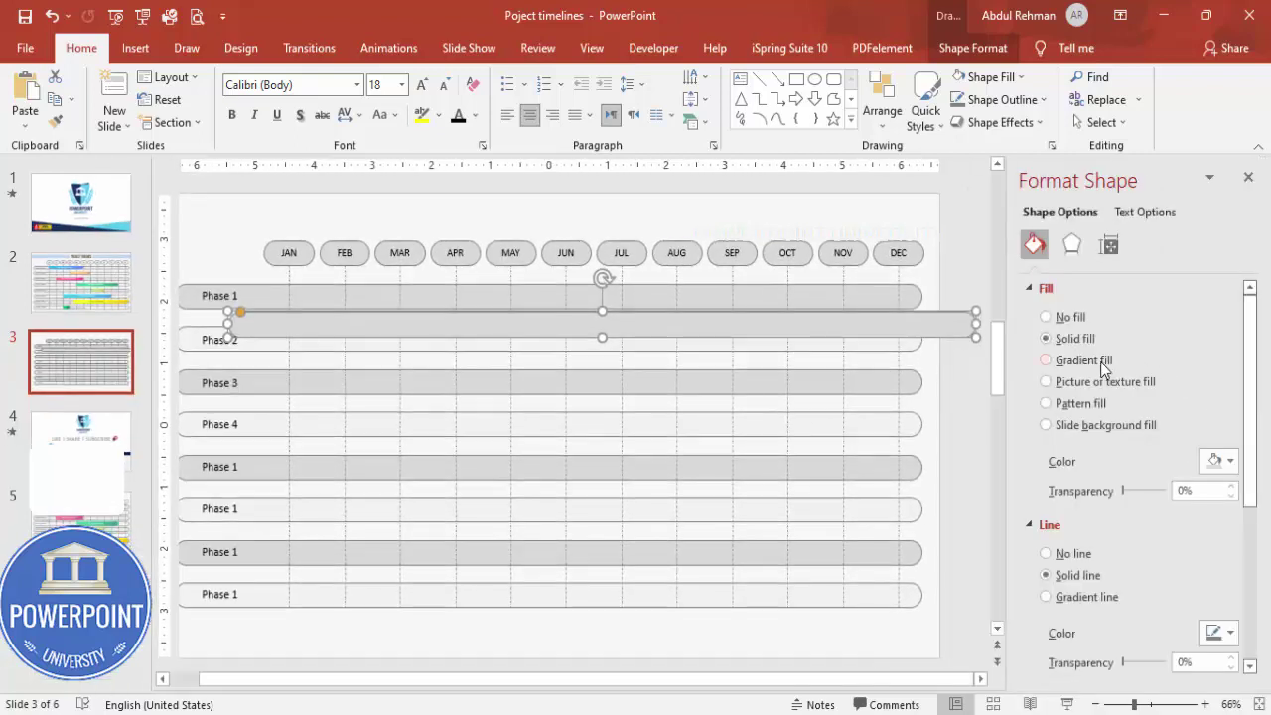
{"action": "left_click", "coordinate": [1093, 362]}
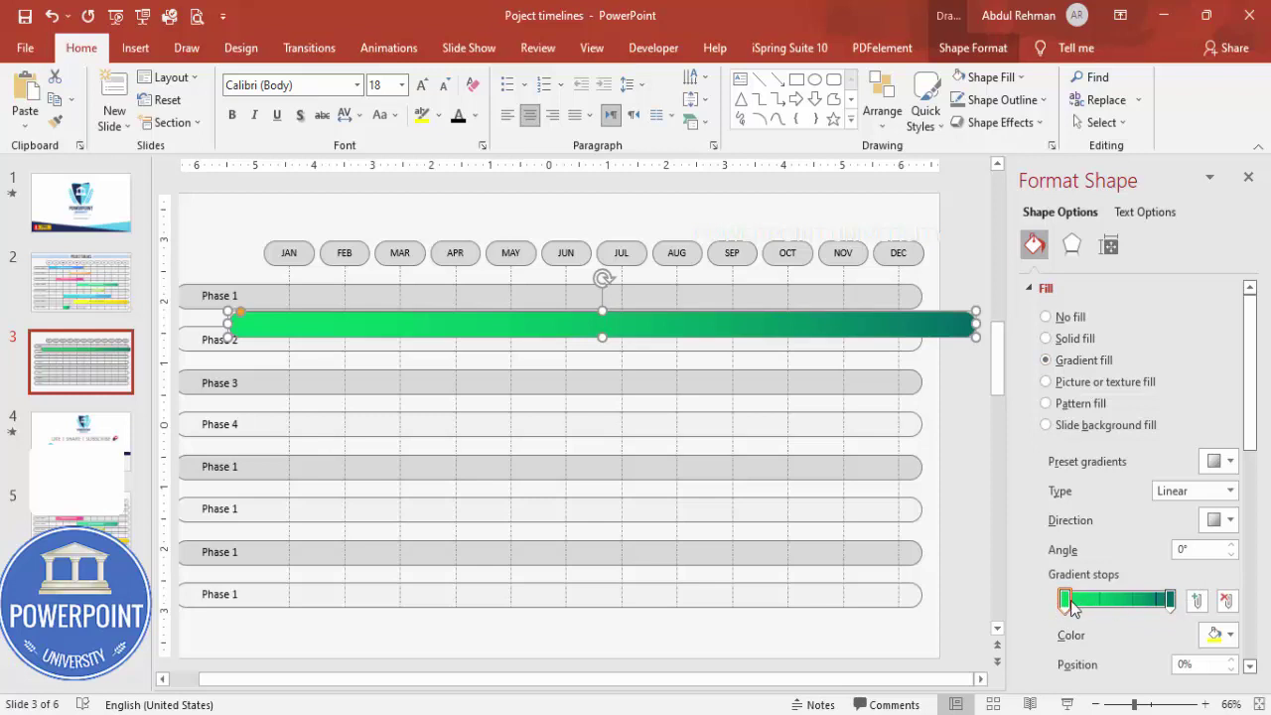
{"action": "left_click", "coordinate": [1221, 635]}
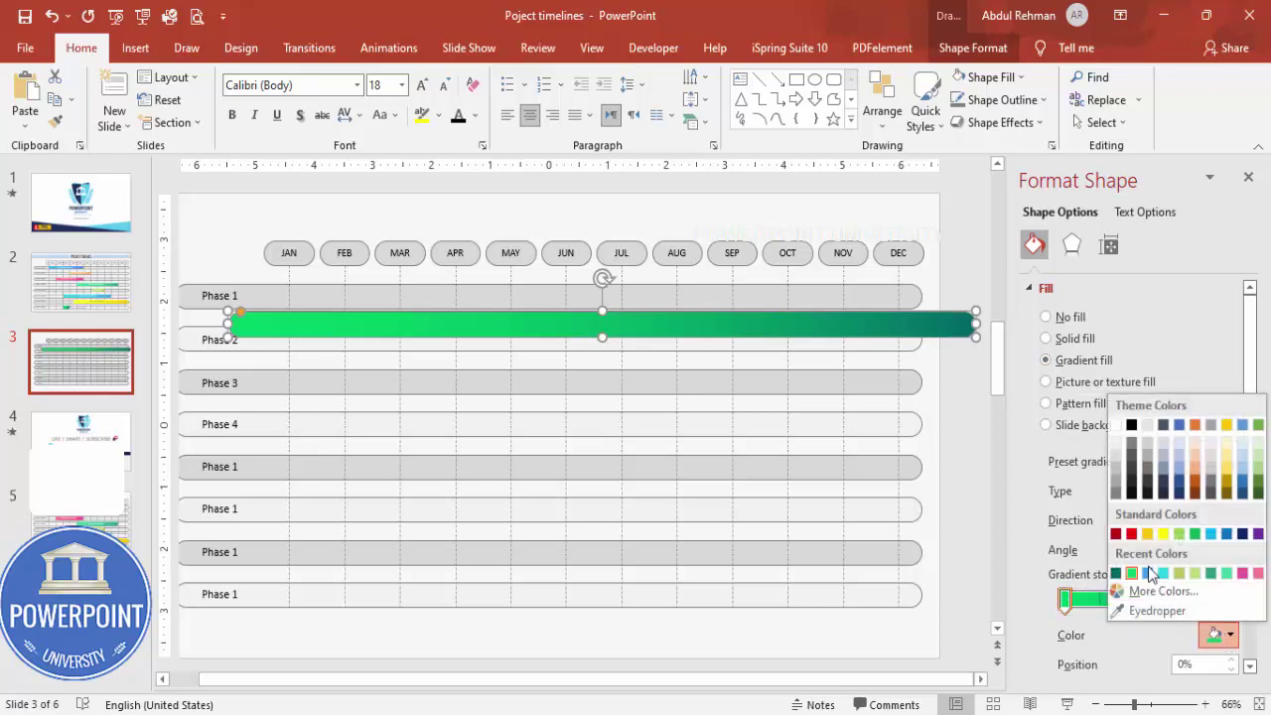
{"action": "left_click", "coordinate": [1166, 535]}
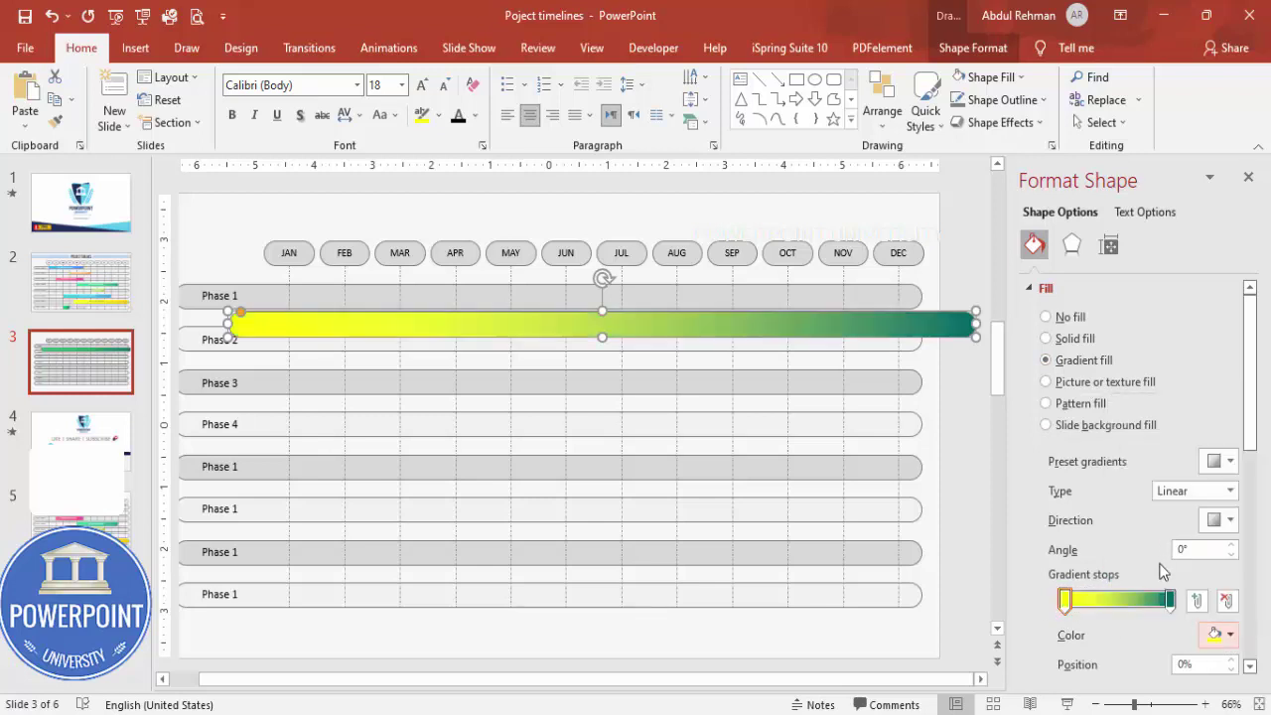
{"action": "left_click", "coordinate": [1172, 599]}
{"action": "left_click", "coordinate": [1225, 634]}
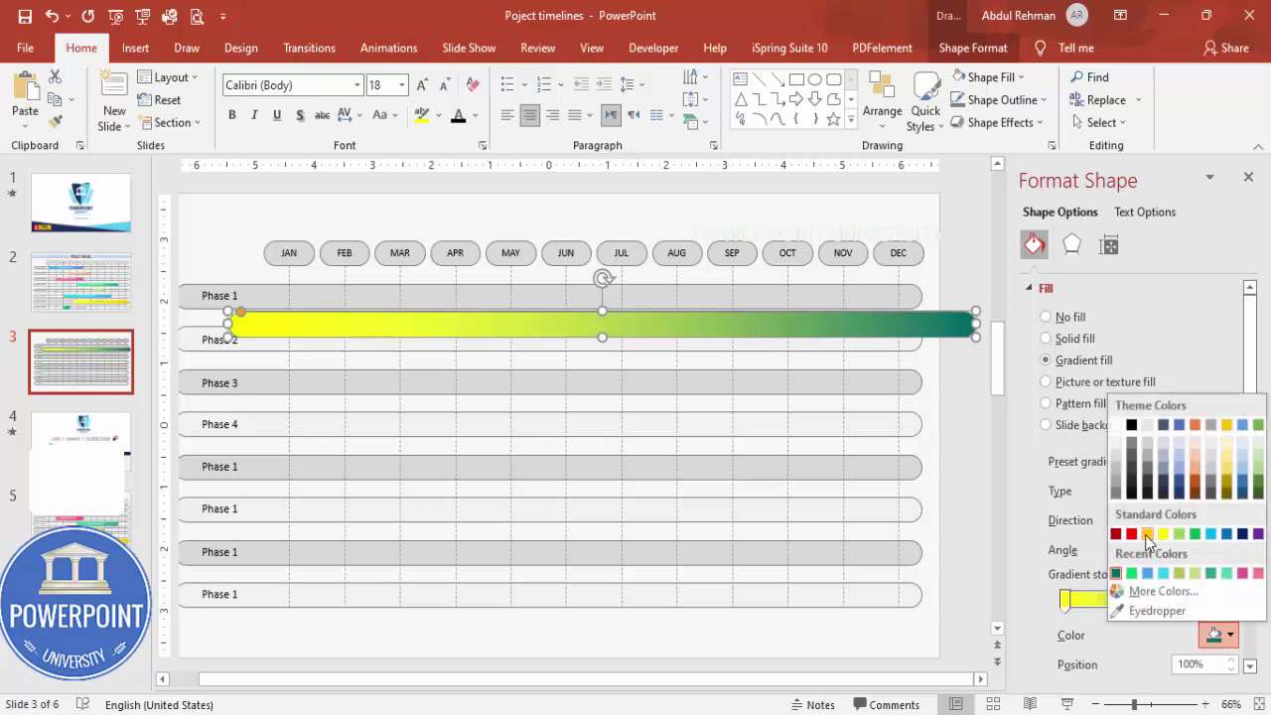
{"action": "left_click", "coordinate": [1146, 535]}
{"action": "left_click_drag", "start_coordinate": [978, 325], "coordinate": [399, 298]}
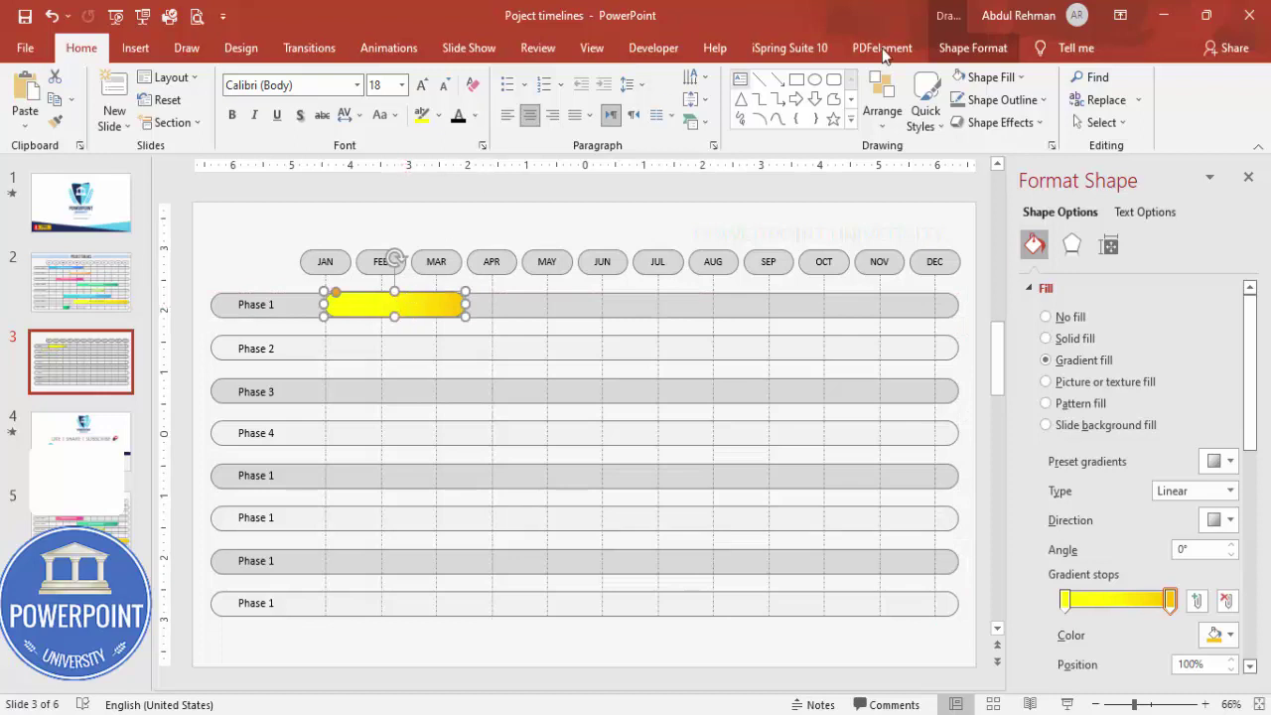
Remove the yellow bar's outline and shorten the Phase 1 bar to end at MAR
{"action": "left_click", "coordinate": [972, 48]}
{"action": "left_click", "coordinate": [491, 99]}
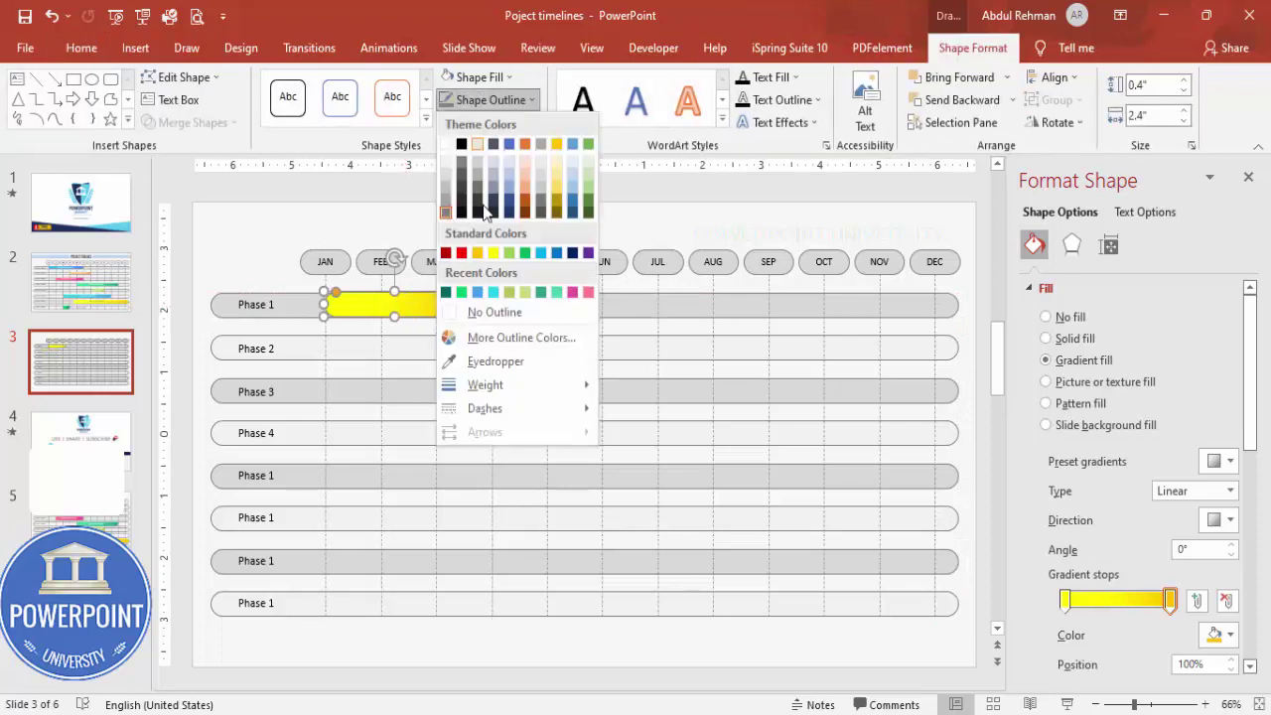
{"action": "left_click", "coordinate": [454, 310]}
{"action": "key", "text": "Escape"}
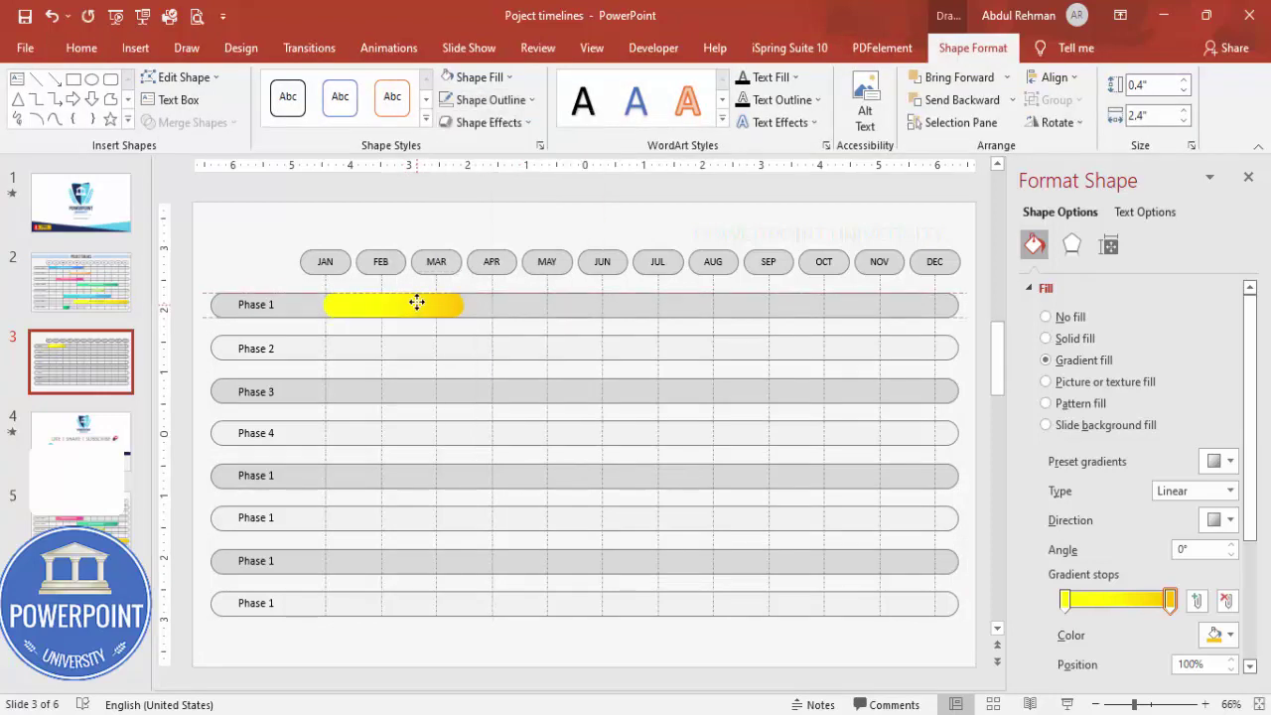
{"action": "left_click", "coordinate": [418, 305]}
{"action": "left_click_drag", "start_coordinate": [464, 304], "coordinate": [438, 302]}
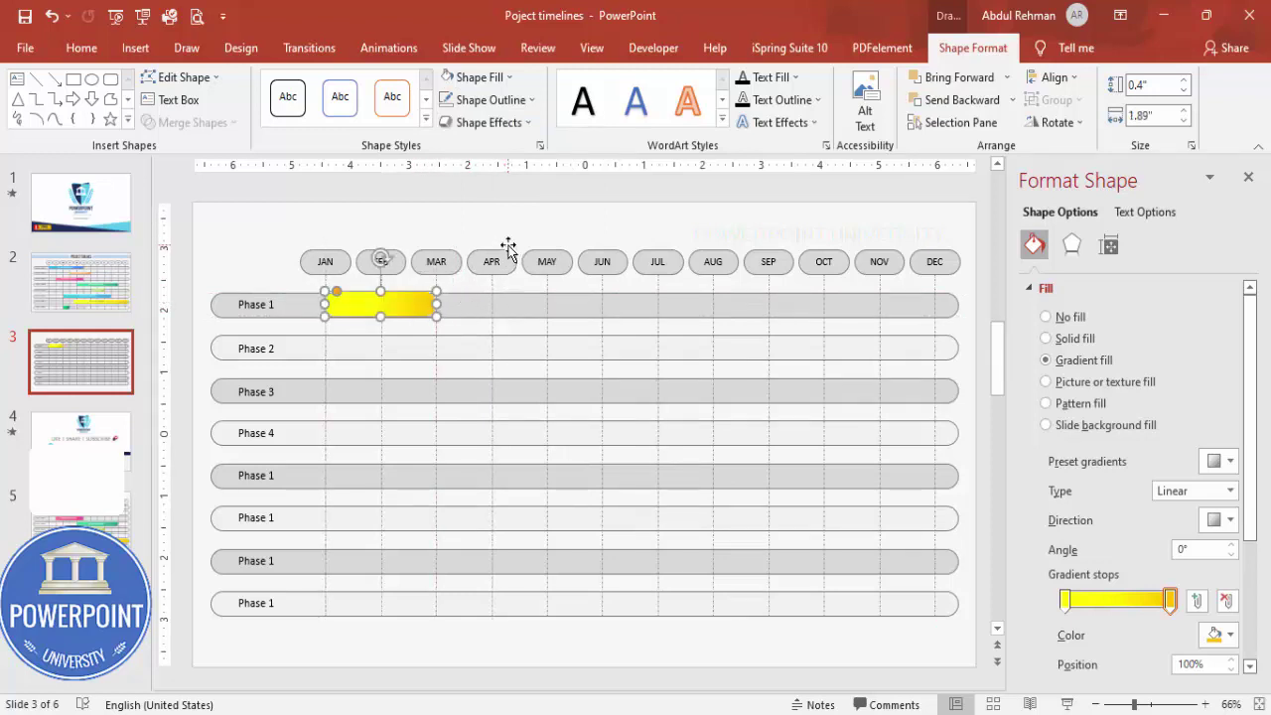
{"action": "left_click", "coordinate": [470, 235]}
{"action": "left_click", "coordinate": [411, 301]}
Copy yellow bars into rows two to five, sized to end at JUL, OCT and MAR–OCT
{"action": "left_click_drag", "start_coordinate": [406, 299], "coordinate": [534, 390]}
{"action": "left_click_drag", "start_coordinate": [661, 392], "coordinate": [878, 474]}
{"action": "left_click_drag", "start_coordinate": [772, 477], "coordinate": [508, 478]}
{"action": "left_click_drag", "start_coordinate": [657, 475], "coordinate": [824, 476]}
Duplicate yellow bars into the last three rows, spanning up to JUN and toward DEC
{"action": "key", "text": "ctrl+d"}
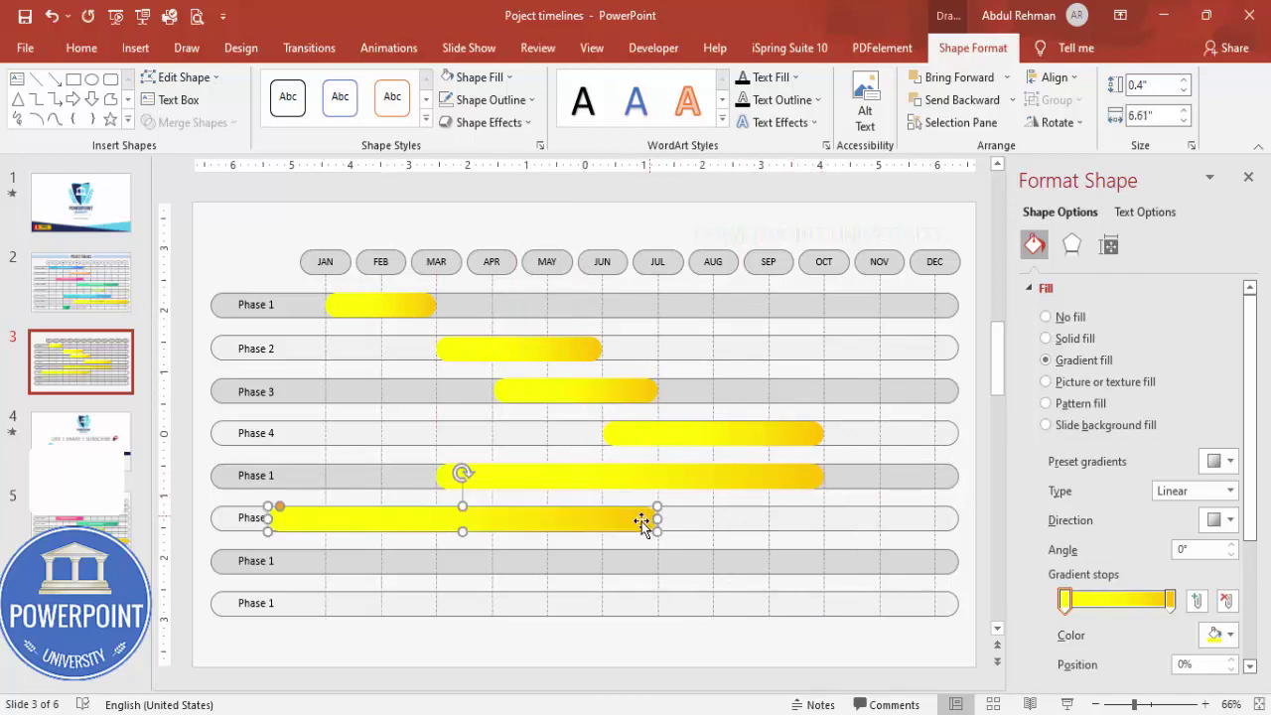
{"action": "left_click_drag", "start_coordinate": [539, 522], "coordinate": [652, 518]}
{"action": "left_click_drag", "start_coordinate": [771, 514], "coordinate": [603, 516]}
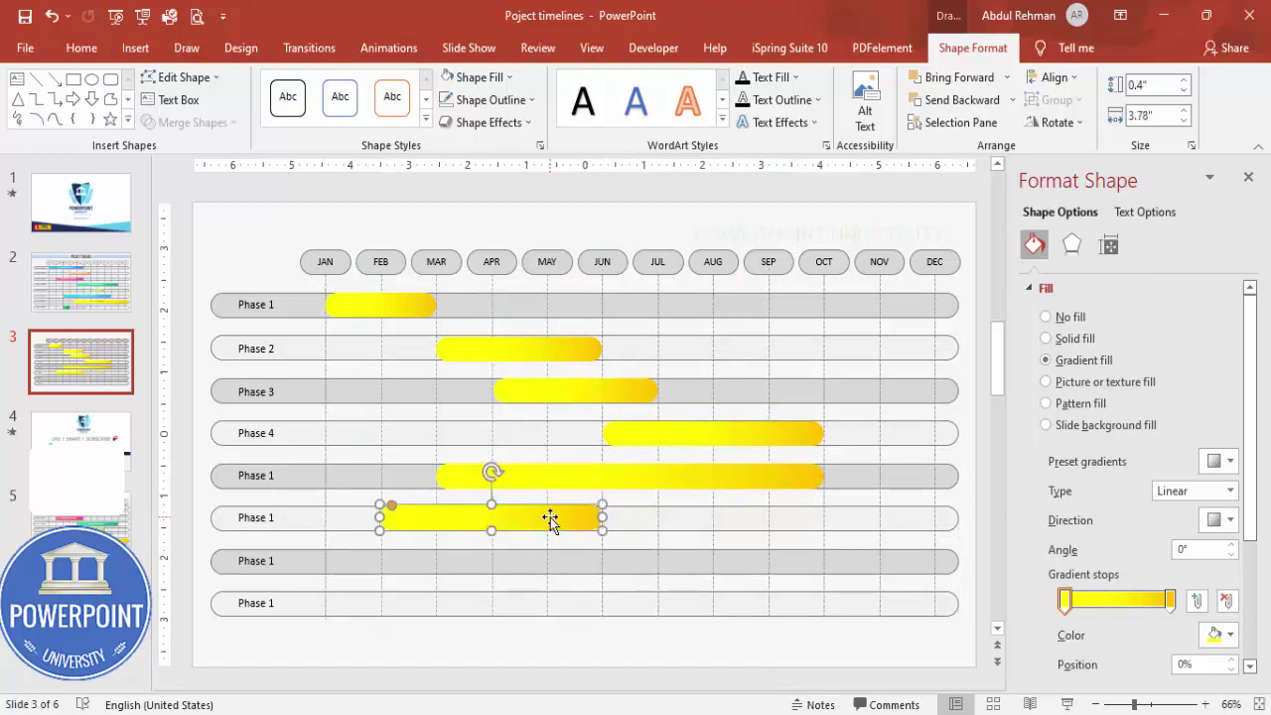
{"action": "key", "text": "ctrl+d"}
{"action": "left_click_drag", "start_coordinate": [544, 544], "coordinate": [908, 559]}
{"action": "key", "text": "ctrl+d"}
{"action": "left_click_drag", "start_coordinate": [874, 603], "coordinate": [581, 601]}
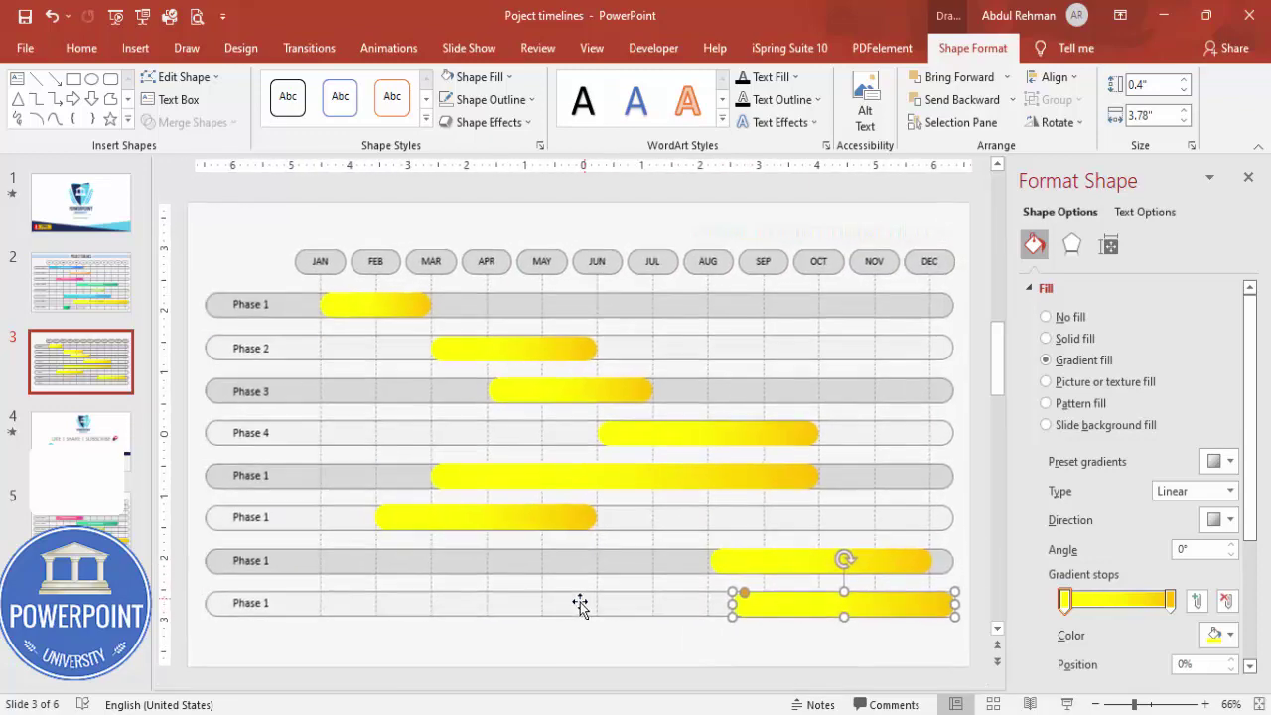
Give the Phase 2 bar a green-to-dark-green gradient fill
{"action": "left_click", "coordinate": [643, 653]}
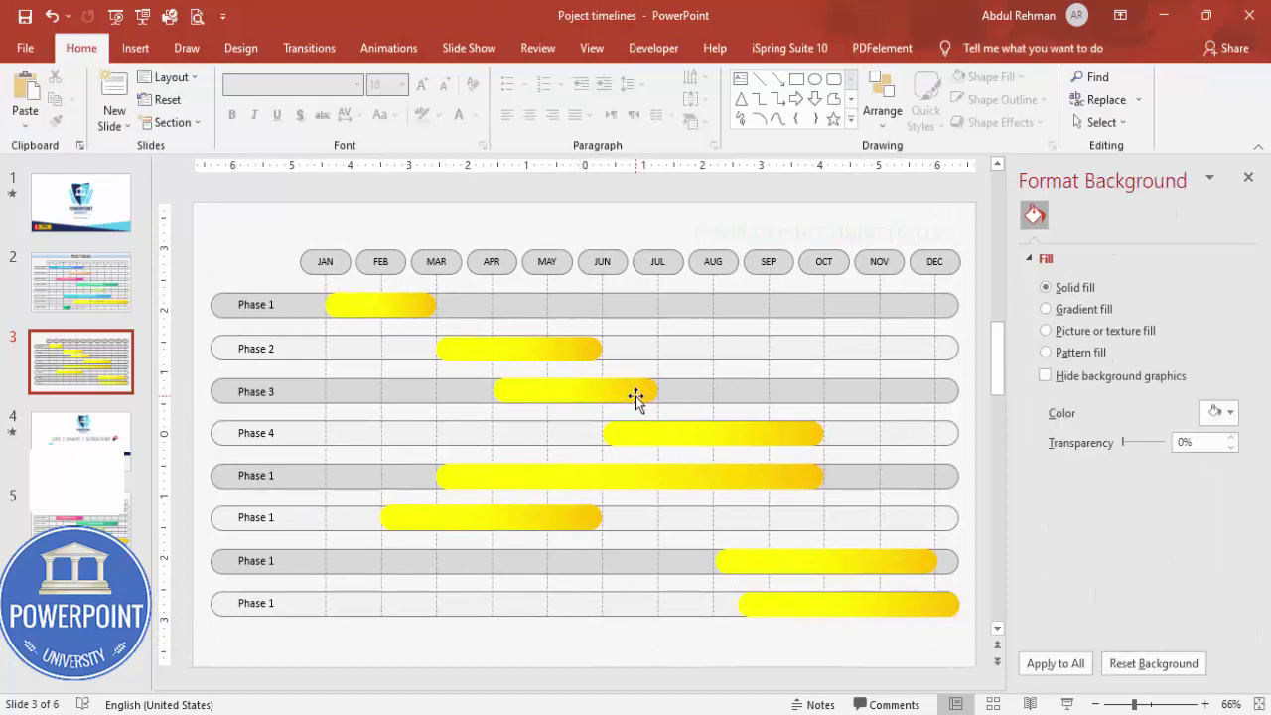
{"action": "left_click", "coordinate": [552, 349]}
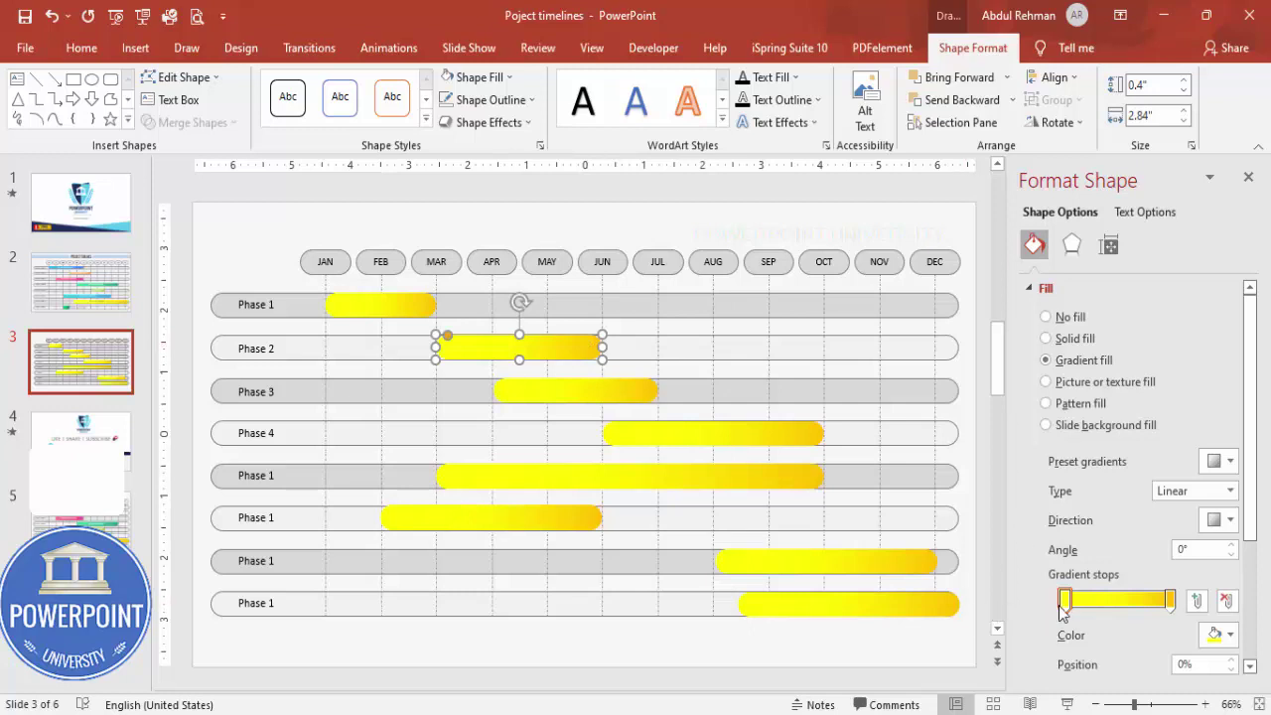
{"action": "left_click", "coordinate": [1229, 634]}
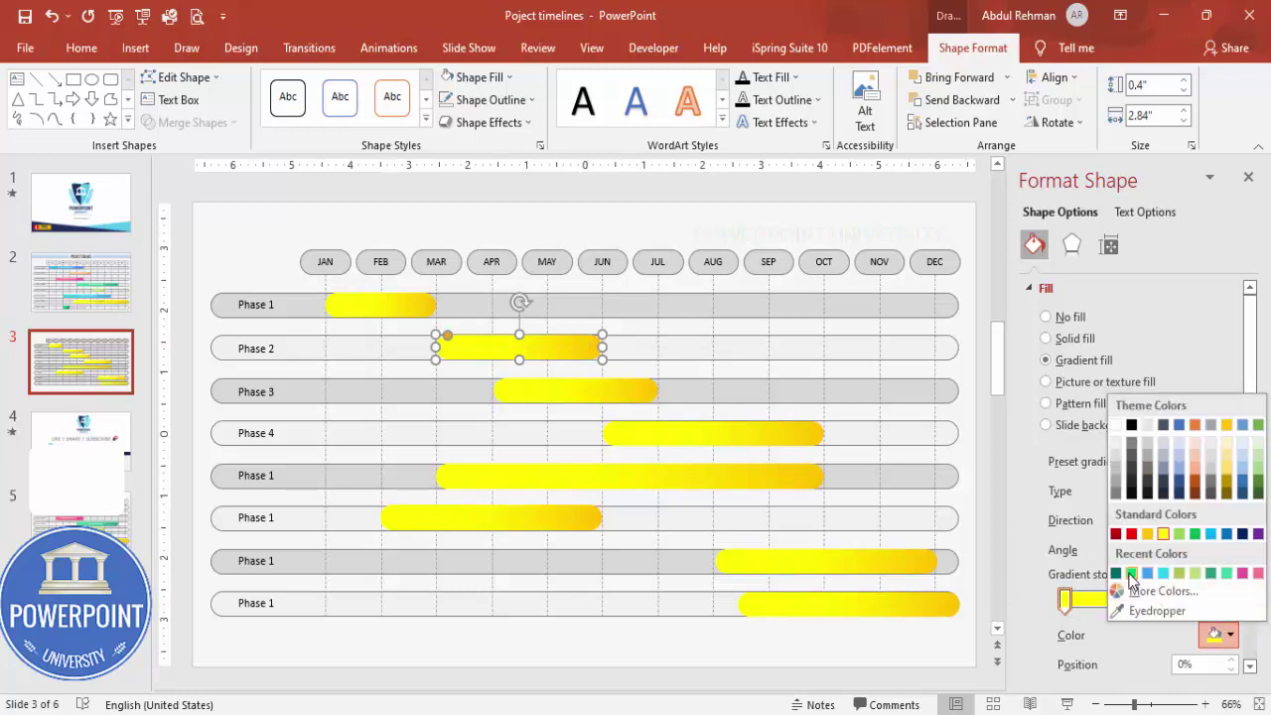
{"action": "left_click", "coordinate": [1131, 573]}
{"action": "left_click", "coordinate": [1174, 598]}
{"action": "left_click", "coordinate": [1230, 634]}
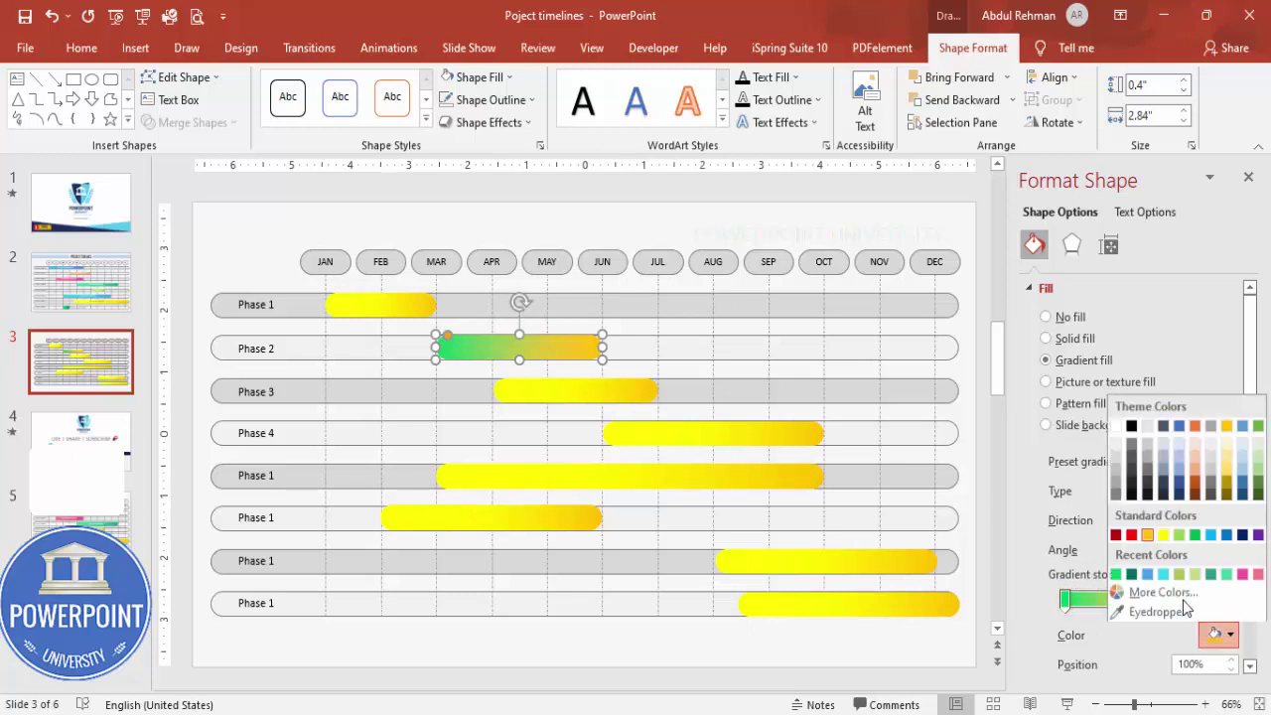
{"action": "left_click", "coordinate": [1131, 573]}
{"action": "left_click", "coordinate": [726, 228]}
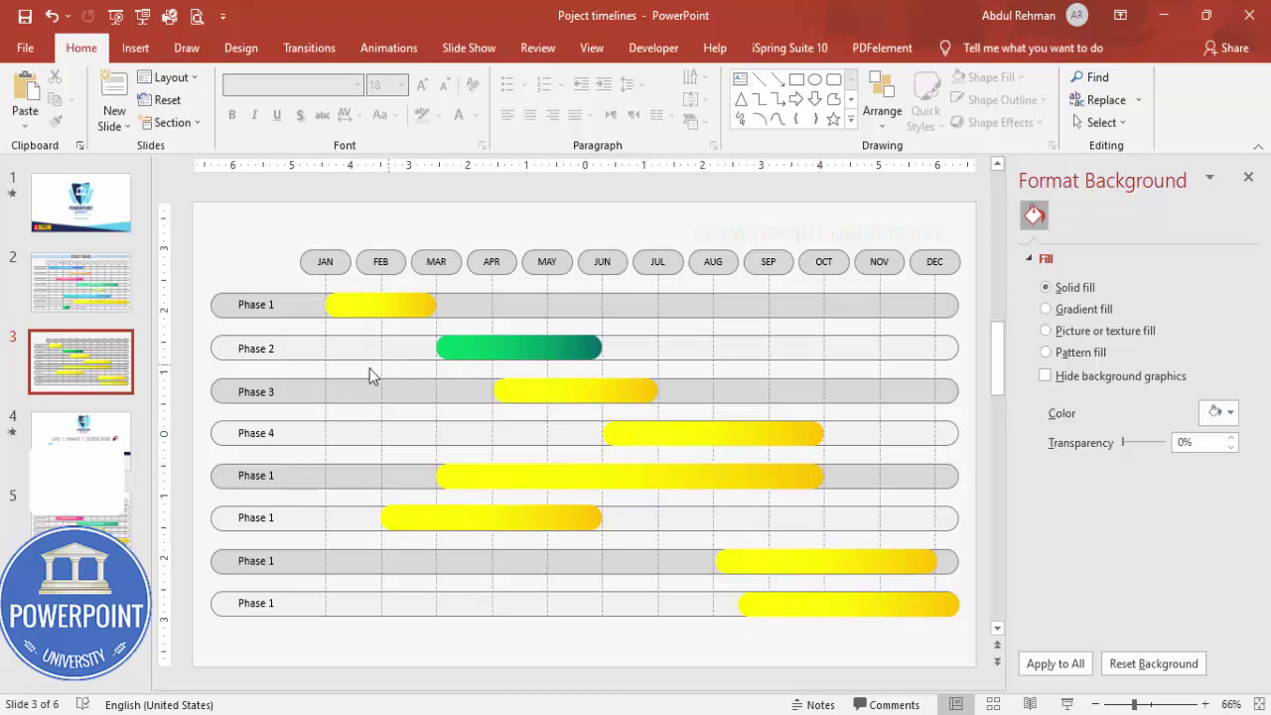
Move the green Phase 2 bar along its row to span FEB–MAY
{"action": "left_click", "coordinate": [559, 352]}
{"action": "left_click_drag", "start_coordinate": [559, 351], "coordinate": [669, 346]}
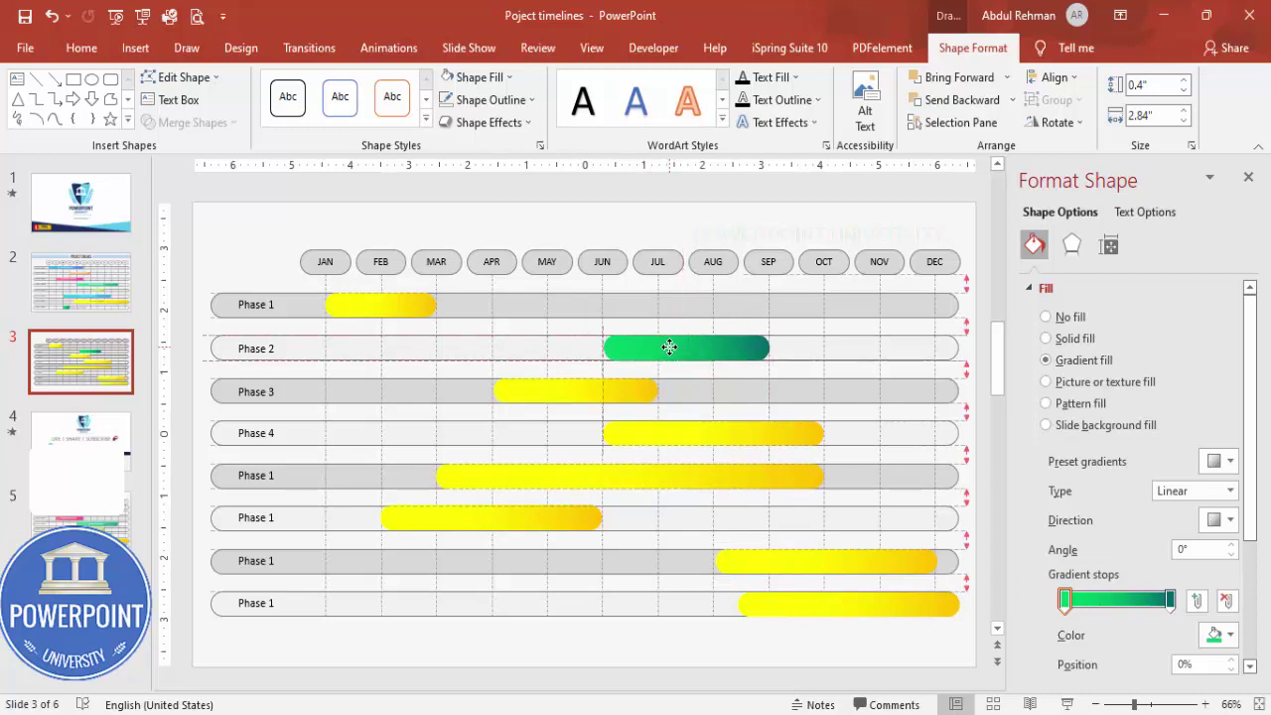
{"action": "left_click_drag", "start_coordinate": [669, 346], "coordinate": [446, 345]}
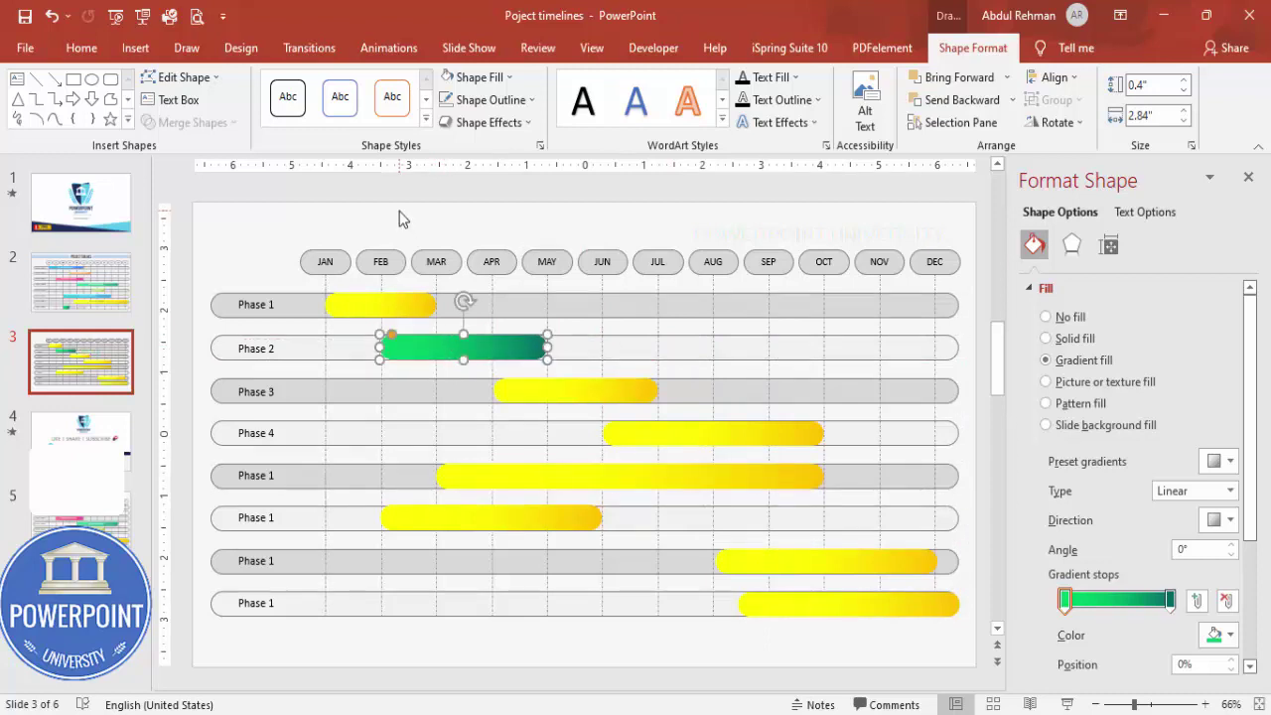
{"action": "left_click", "coordinate": [397, 216]}
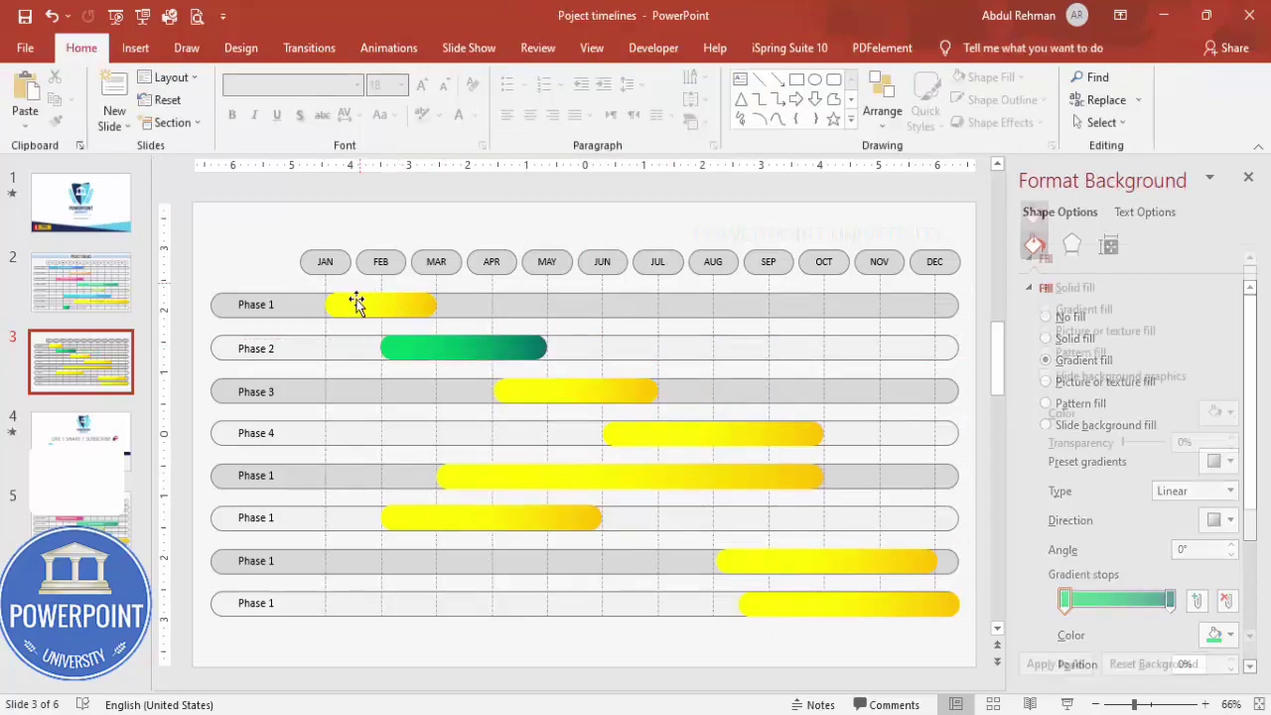
Create a centred 14 pt 'Text here' text box and place it on the Phase 1 bar
{"action": "left_click", "coordinate": [135, 48]}
{"action": "left_click", "coordinate": [839, 94]}
{"action": "left_click_drag", "start_coordinate": [483, 212], "coordinate": [549, 227]}
{"action": "type", "text": "Text here"}
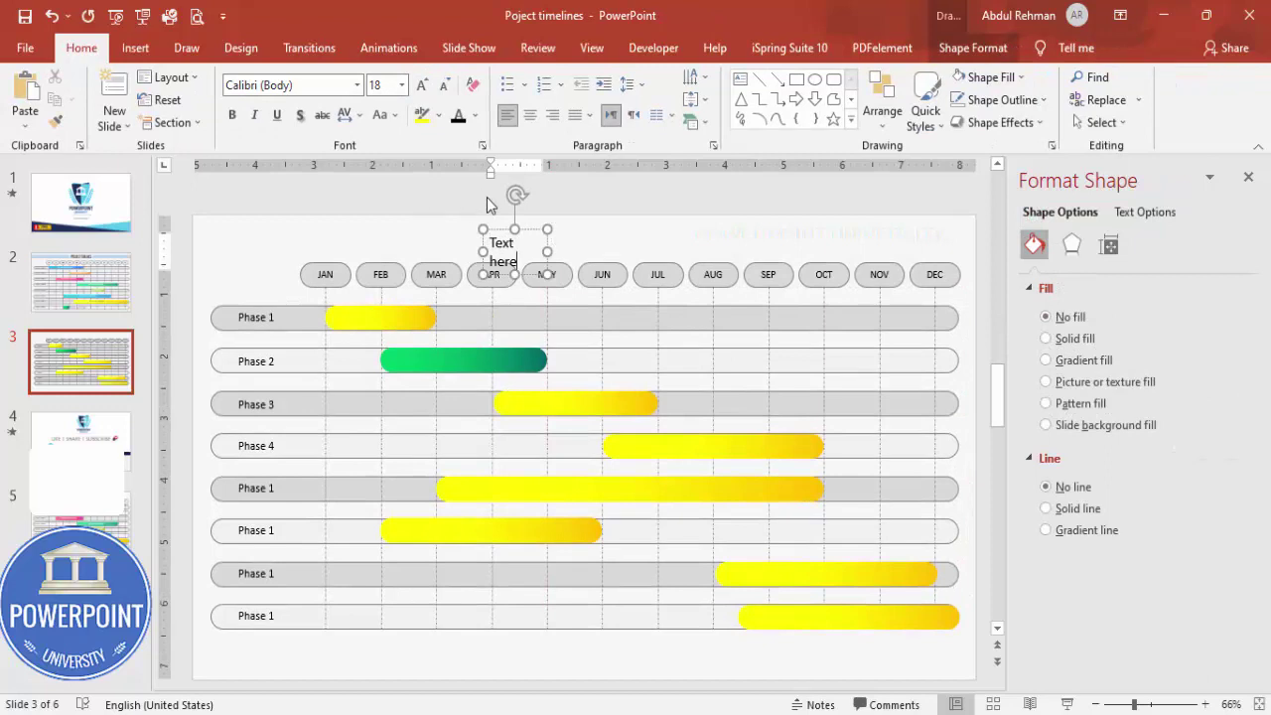
{"action": "left_click", "coordinate": [533, 230]}
{"action": "left_click", "coordinate": [441, 84]}
{"action": "left_click", "coordinate": [441, 84]}
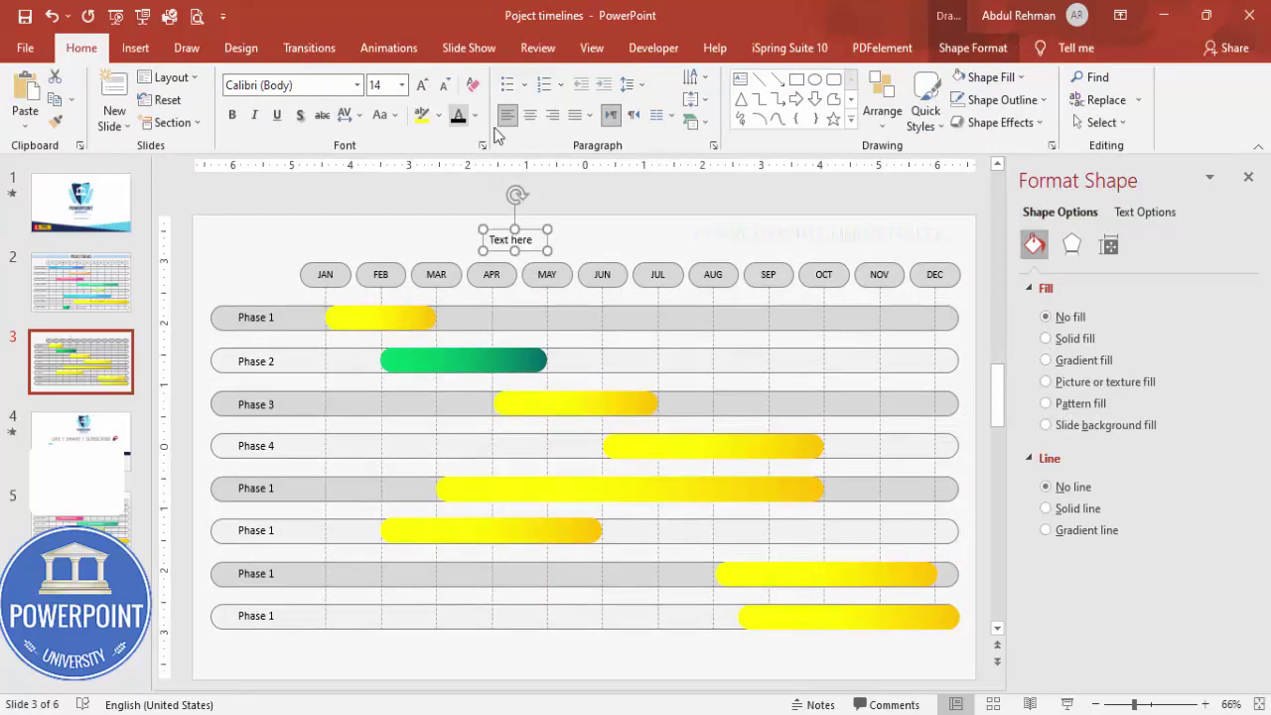
{"action": "left_click", "coordinate": [529, 115]}
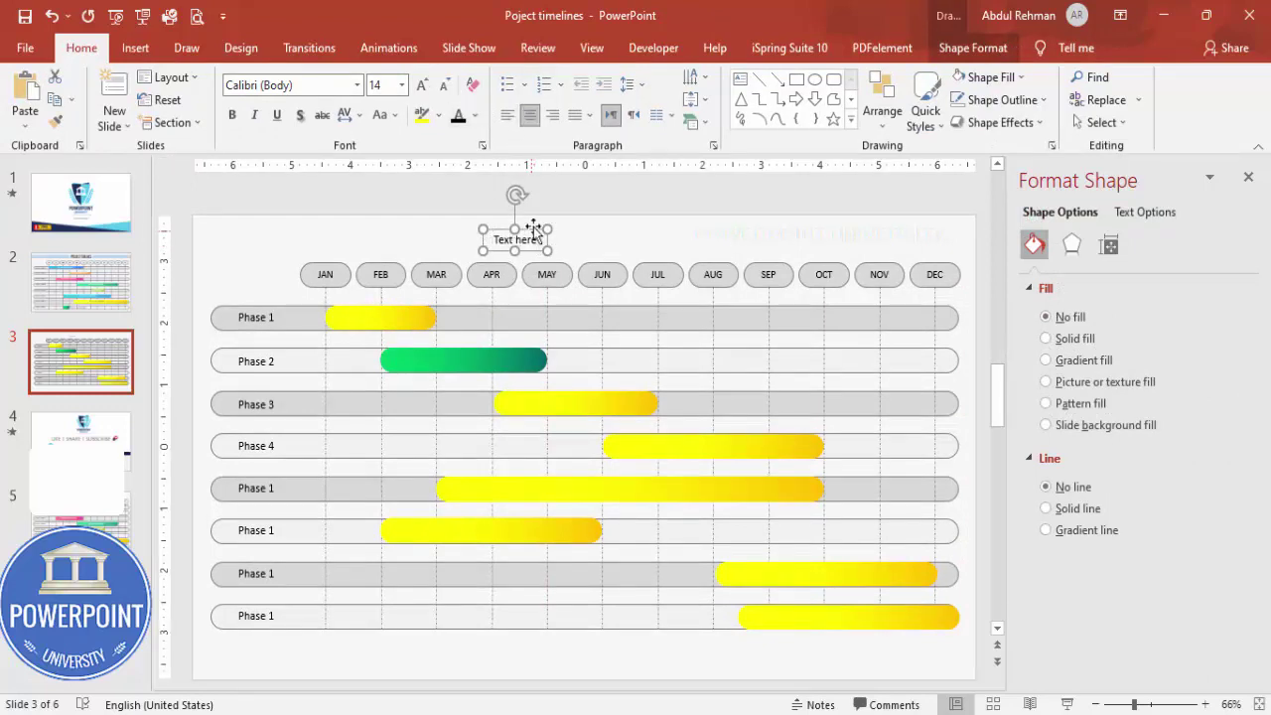
{"action": "left_click_drag", "start_coordinate": [533, 228], "coordinate": [397, 292]}
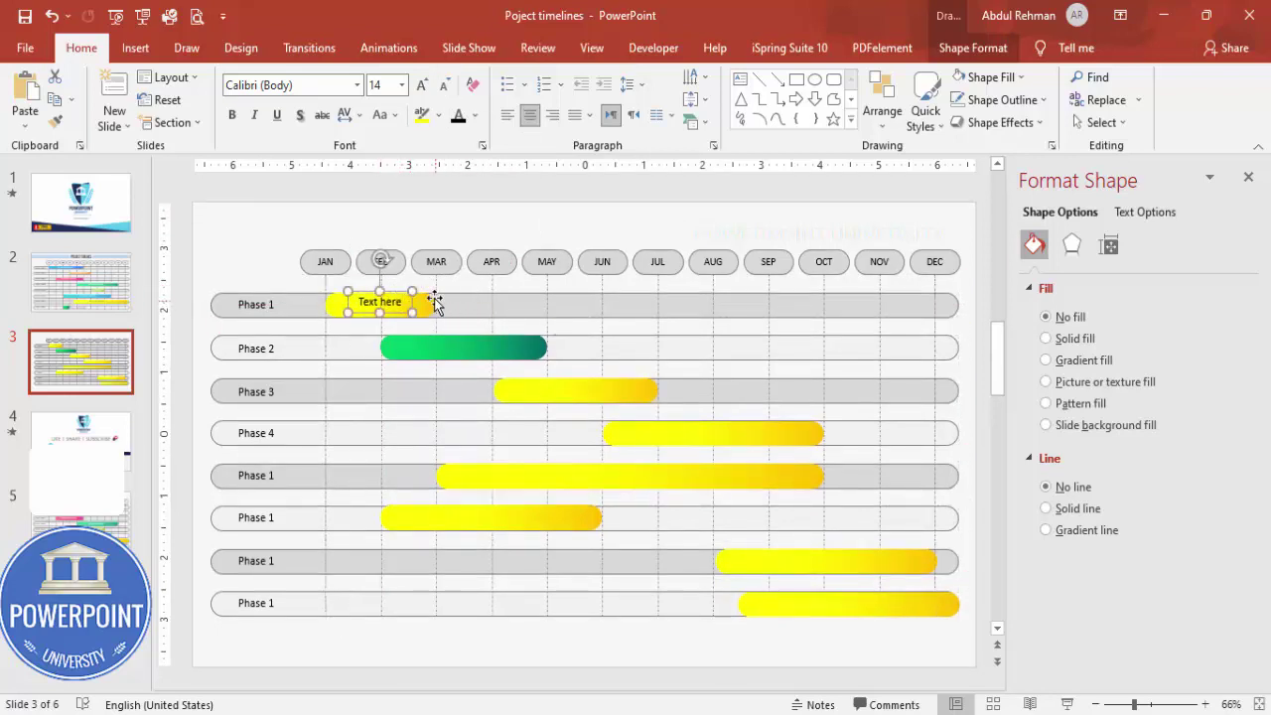
{"action": "key", "text": "ctrl+Down"}
{"action": "key", "text": "ctrl+Down"}
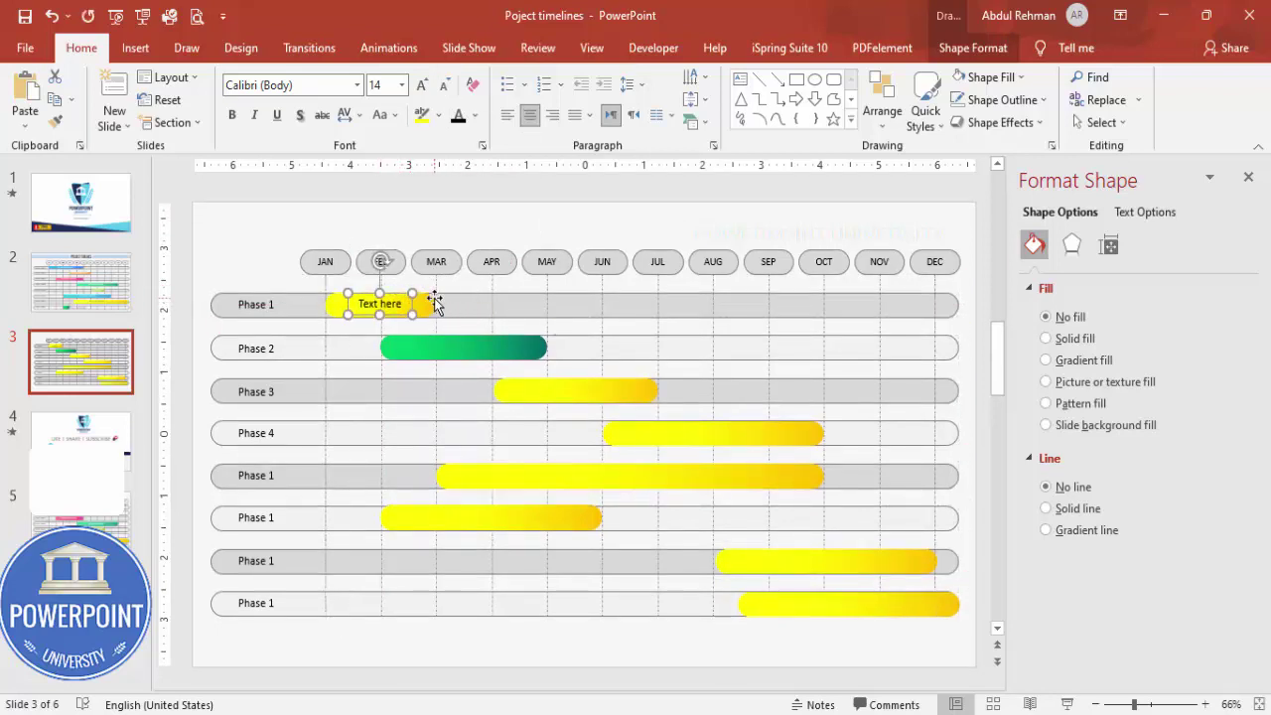
Copy the 'Text here' label onto the remaining bars, including the seventh-row and last bars
{"action": "left_click_drag", "start_coordinate": [407, 323], "coordinate": [486, 508]}
{"action": "key", "text": "ctrl+v"}
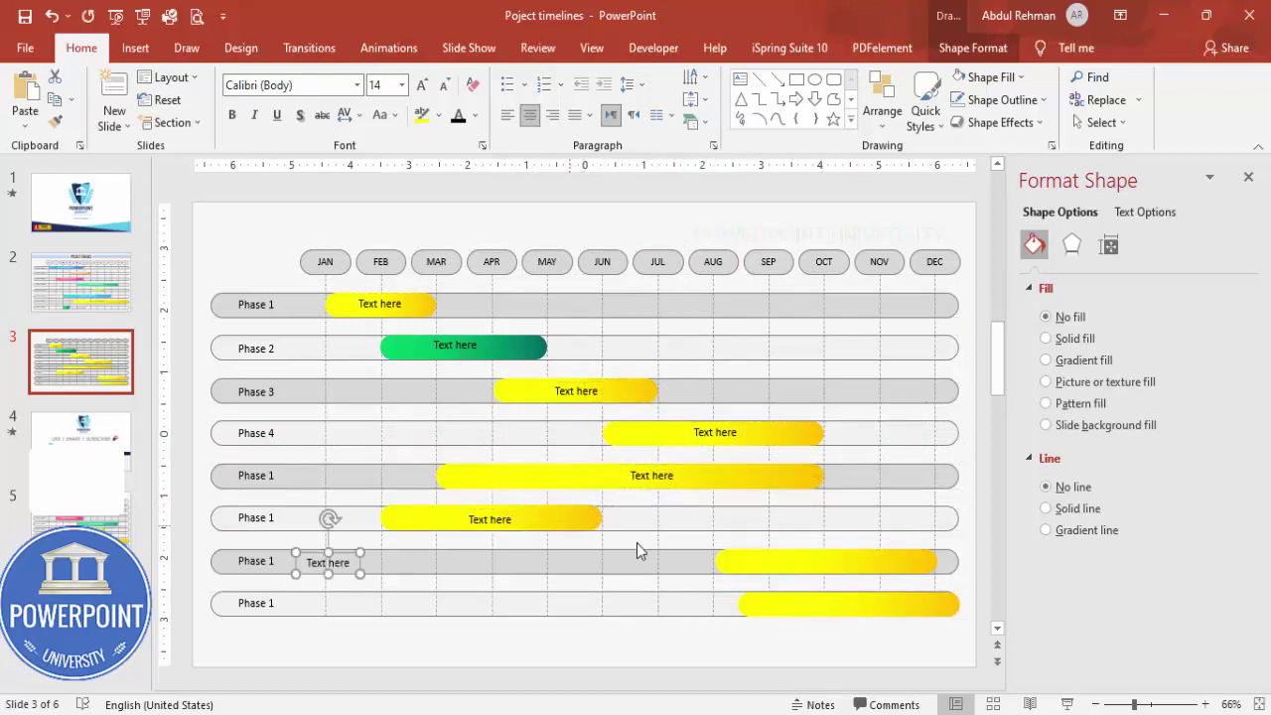
{"action": "left_click_drag", "start_coordinate": [348, 558], "coordinate": [875, 552]}
{"action": "left_click_drag", "start_coordinate": [874, 545], "coordinate": [638, 590]}
{"action": "left_click", "coordinate": [571, 650]}
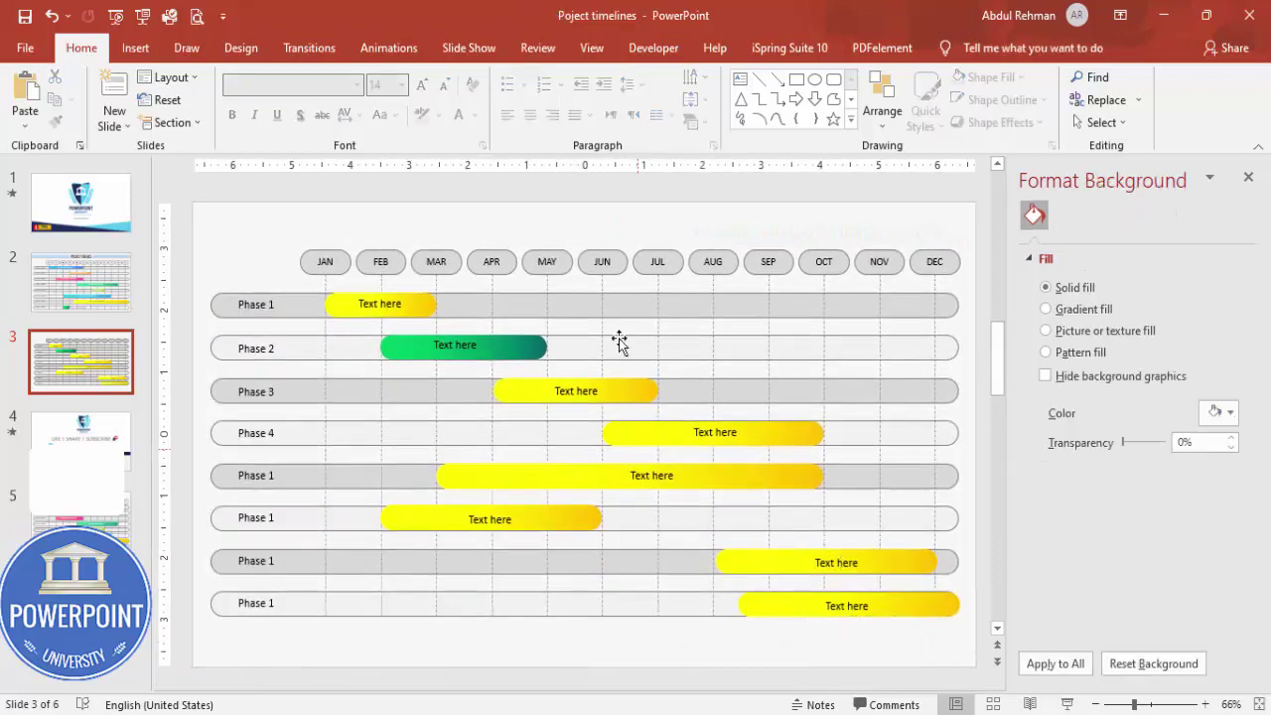